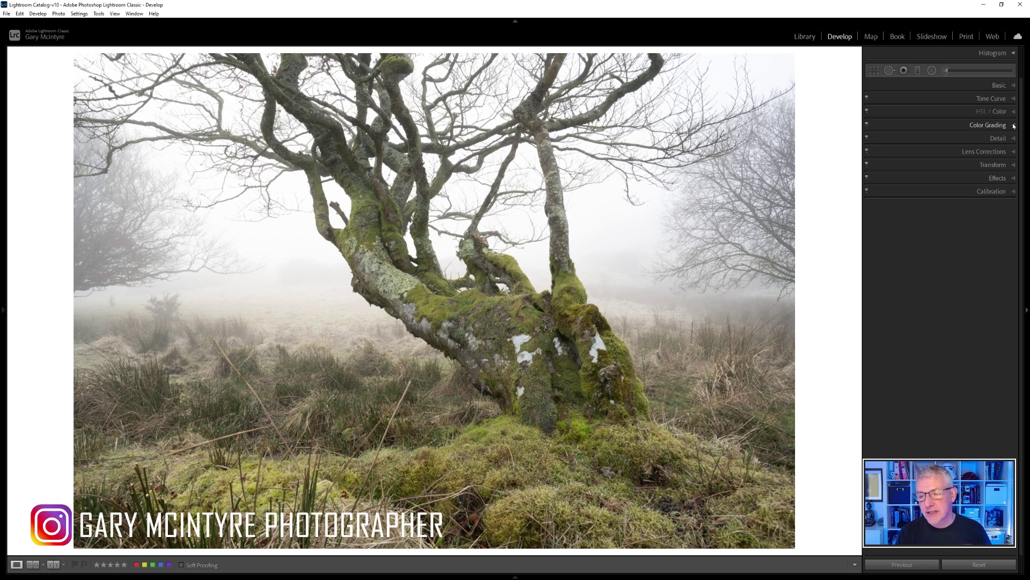
Expand the Color Grading panel and push the Highlights wheel to a fully saturated warm yellow
click(987, 124)
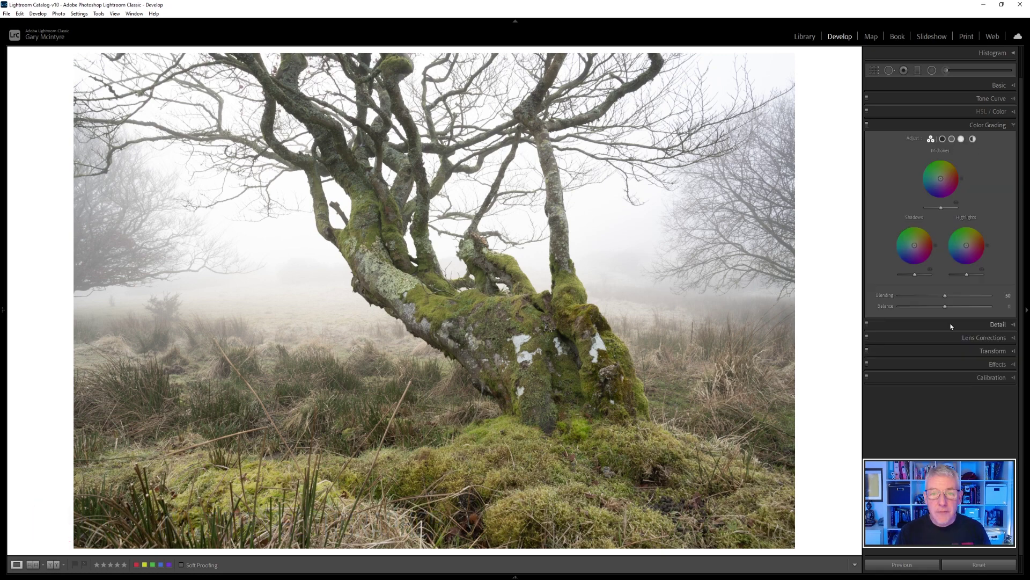
drag(962, 259, 968, 243)
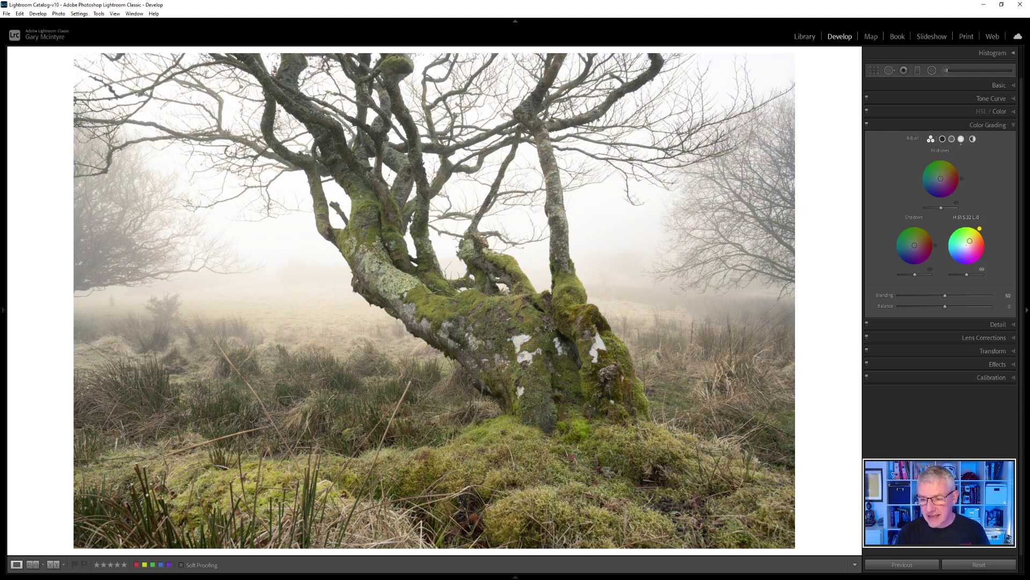
mouse_move(970, 241)
mouse_down()
mouse_move(976, 234)
mouse_move(969, 242)
mouse_up()
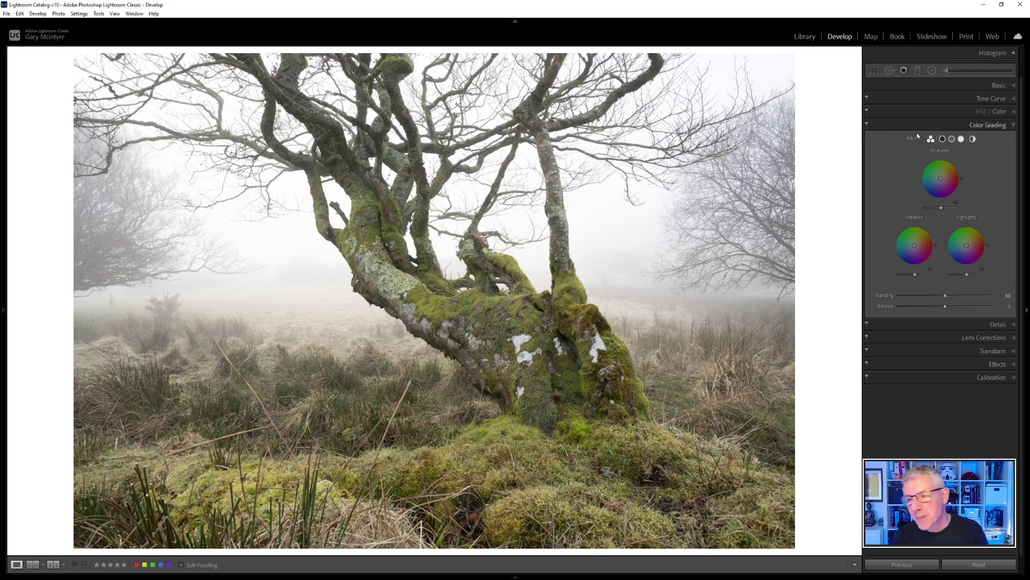
Draw a test radial filter right of the trunk, try darkening and inverting it, then delete it
click(932, 71)
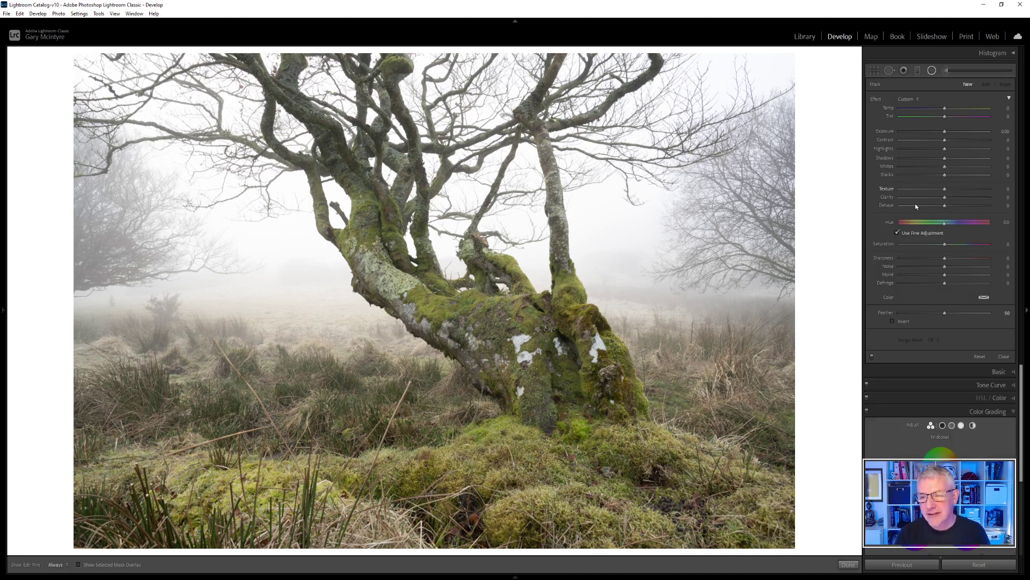
drag(617, 217, 670, 238)
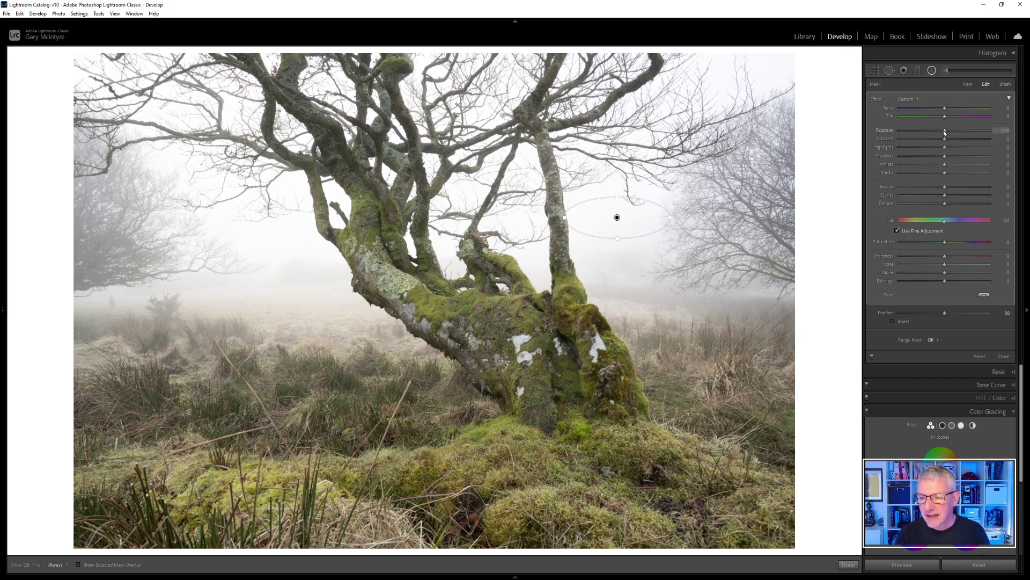
mouse_move(945, 132)
mouse_down()
mouse_move(916, 137)
mouse_move(968, 137)
mouse_move(940, 146)
mouse_up()
click(892, 321)
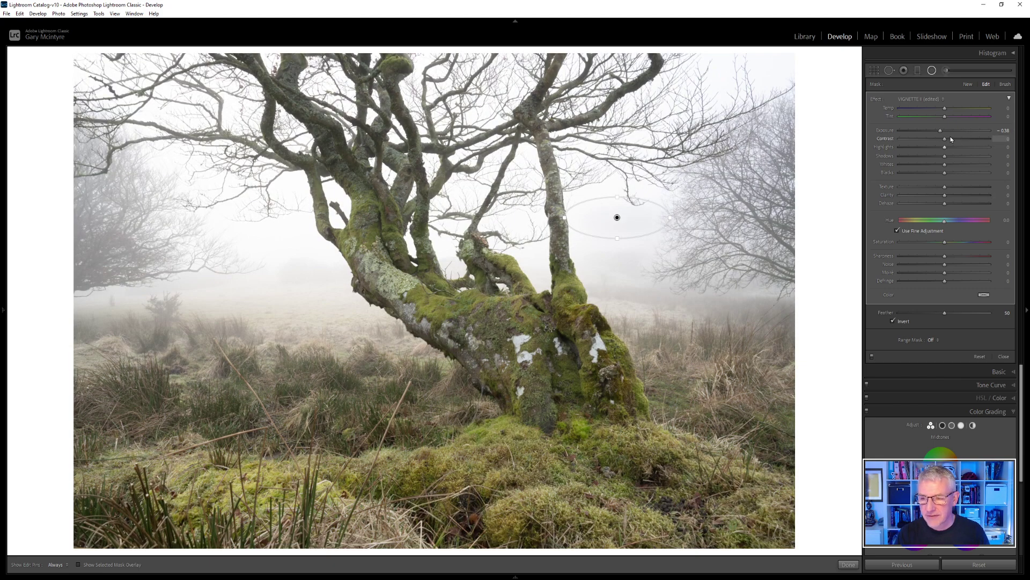
drag(940, 131, 936, 132)
double_click(970, 130)
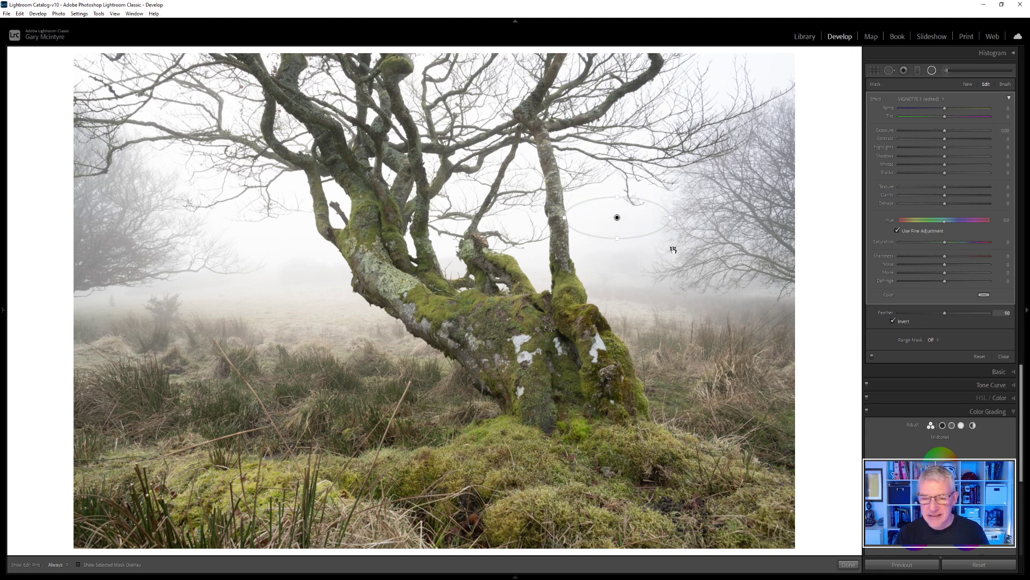
key(Delete)
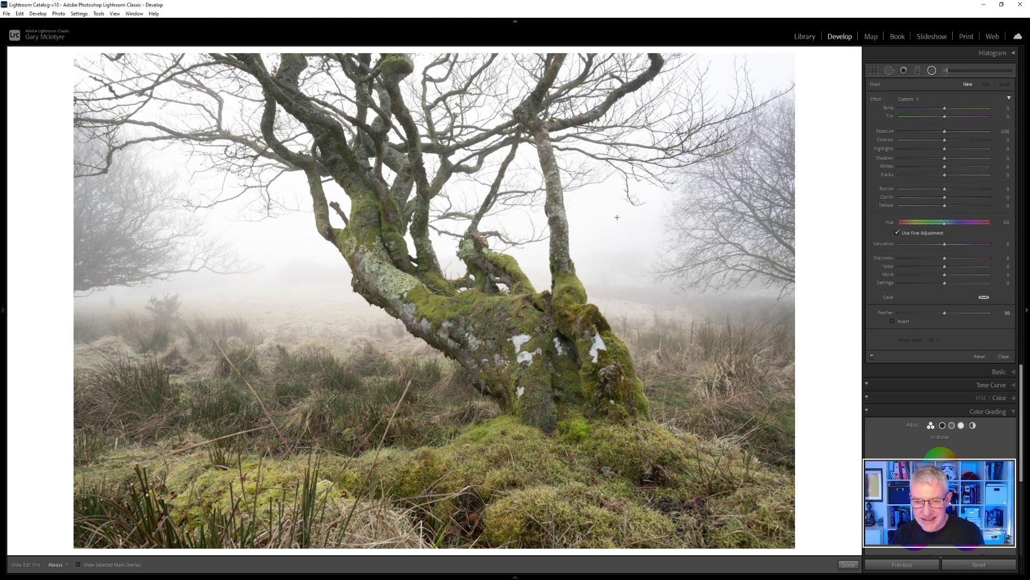
Draw a new radial filter at the photo's right edge, check its mask overlay, and adjust its exposure
mouse_move(816, 125)
mouse_down()
mouse_move(845, 140)
mouse_move(830, 123)
mouse_up()
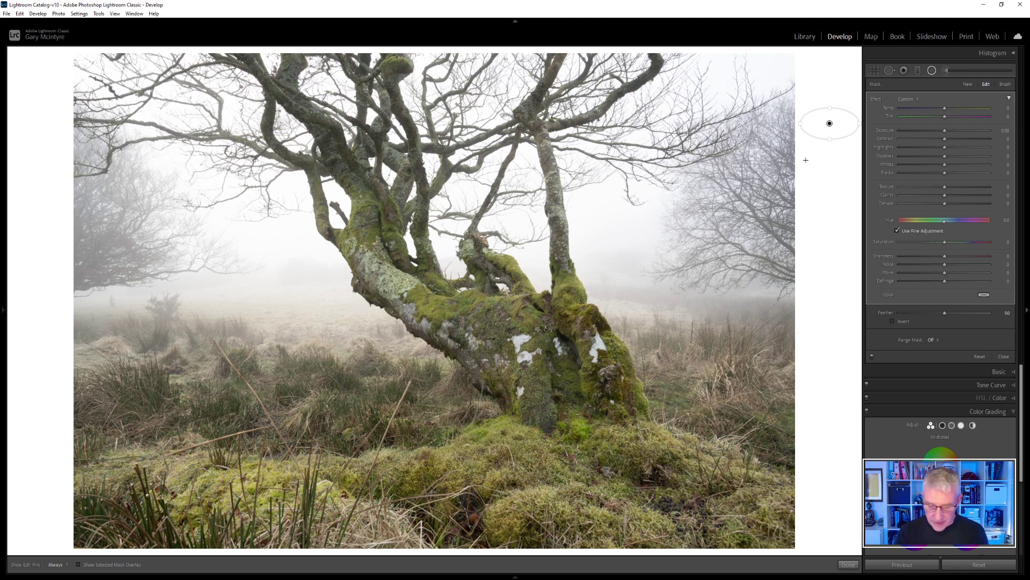
key(o)
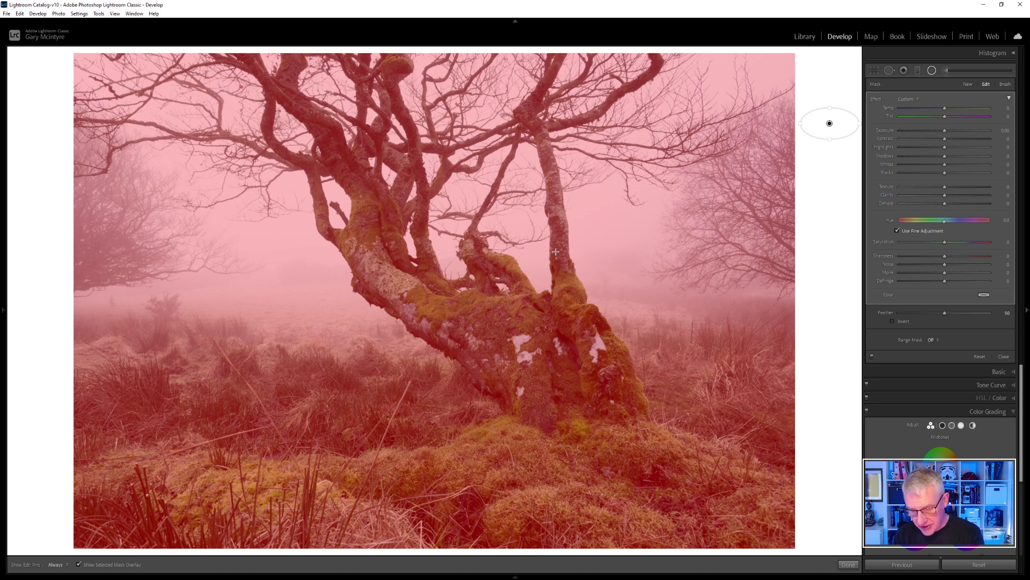
key(o)
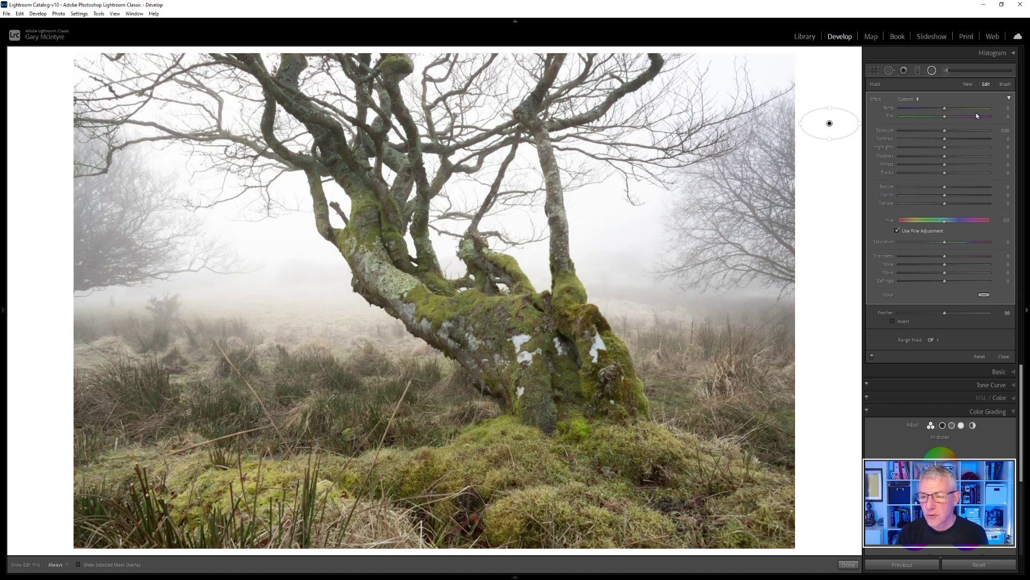
drag(920, 133, 944, 131)
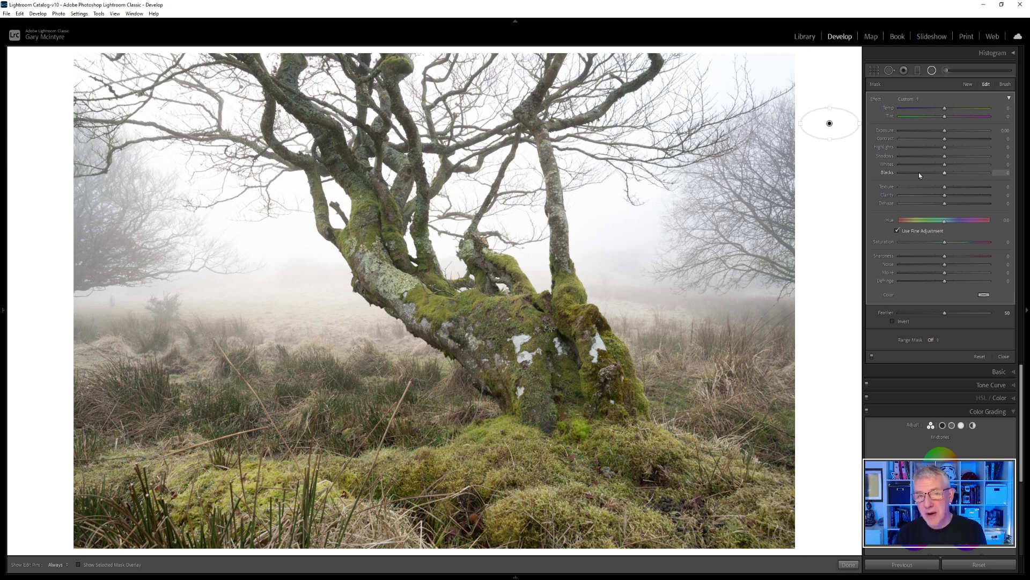
Set the radial filter's range mask to Luminance with a 70/100 range and show the mask overlay
click(937, 342)
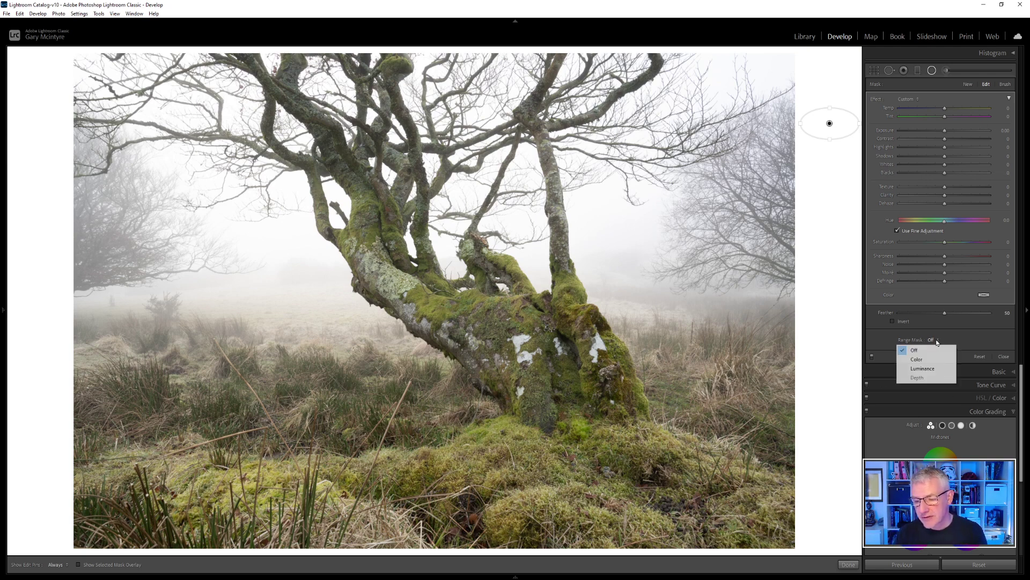
click(934, 370)
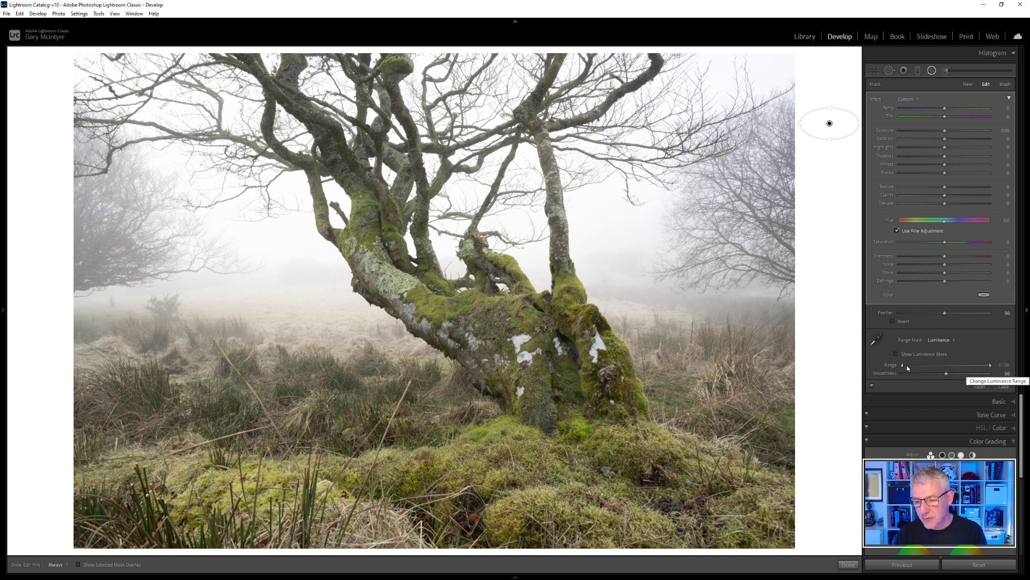
drag(903, 368, 959, 370)
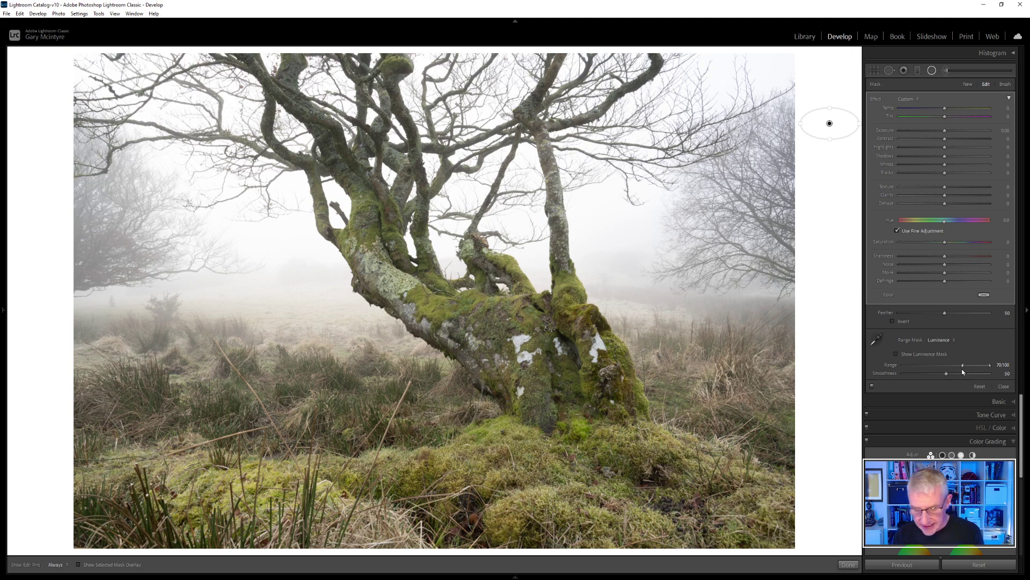
key(o)
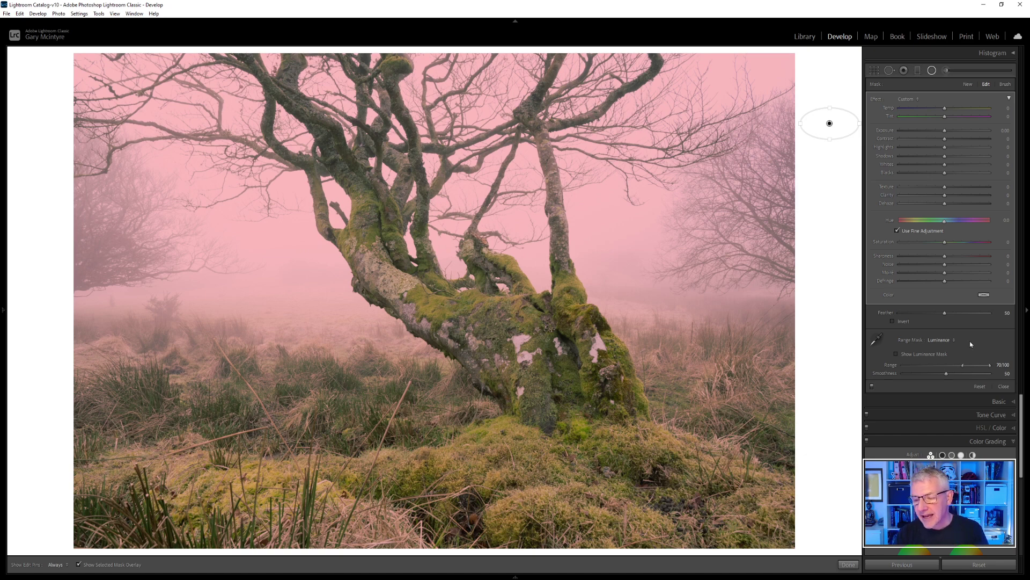
Try several smoothness values with the greyscale luminance mask shown, settling on 50
drag(946, 373, 694, 64)
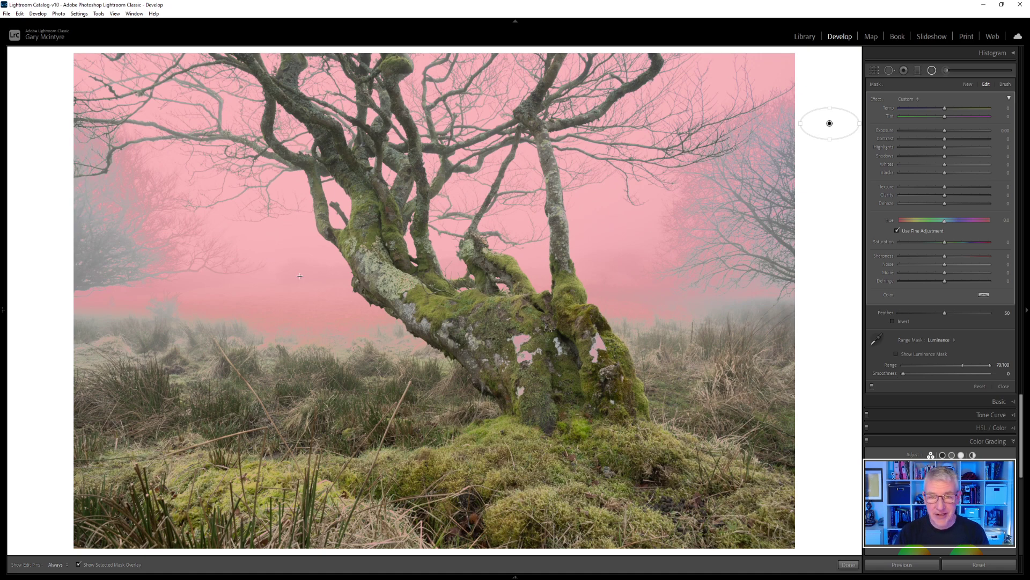
drag(903, 374, 932, 379)
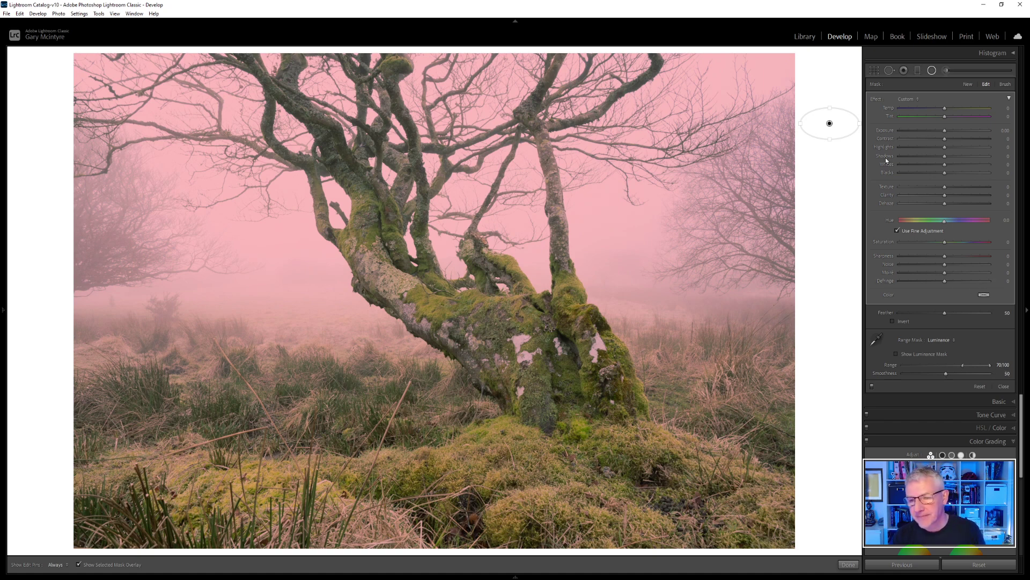
click(897, 354)
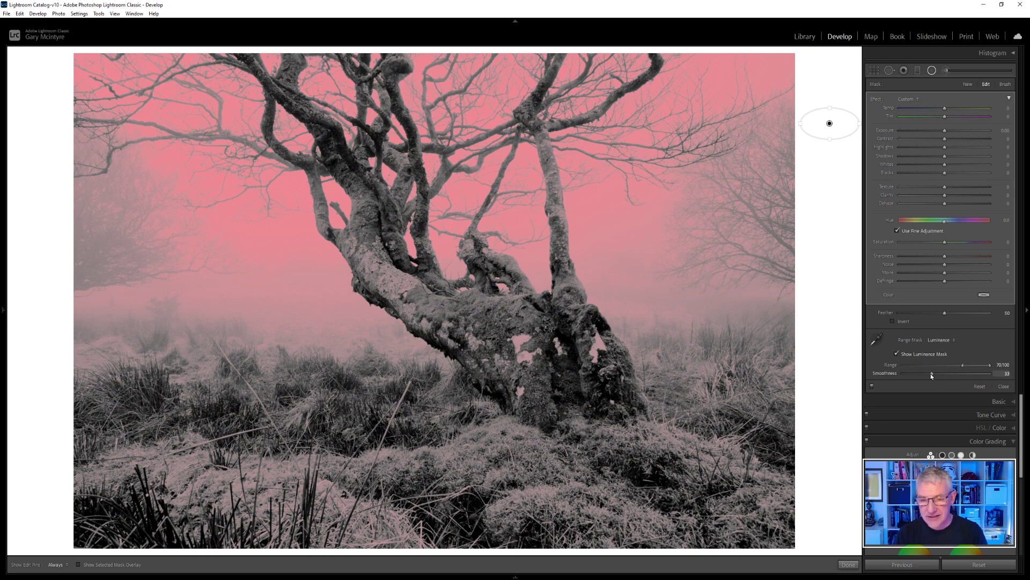
drag(930, 376, 921, 376)
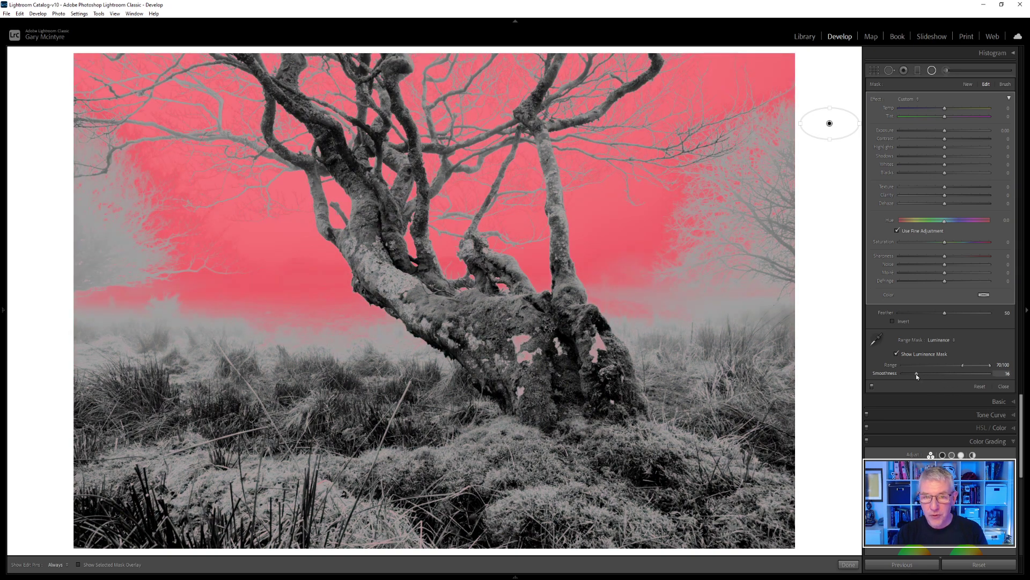
drag(917, 376, 961, 381)
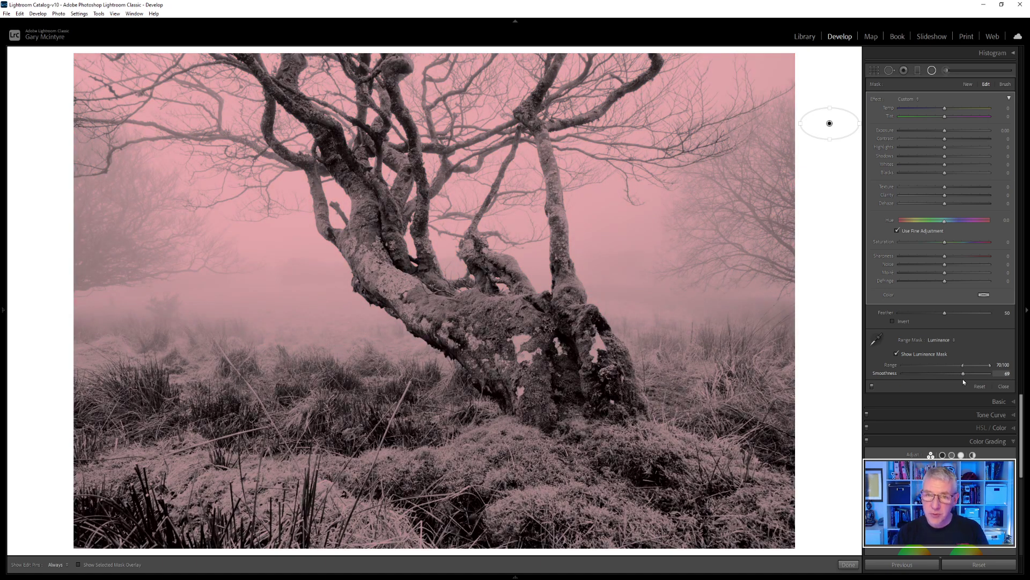
drag(961, 381, 946, 379)
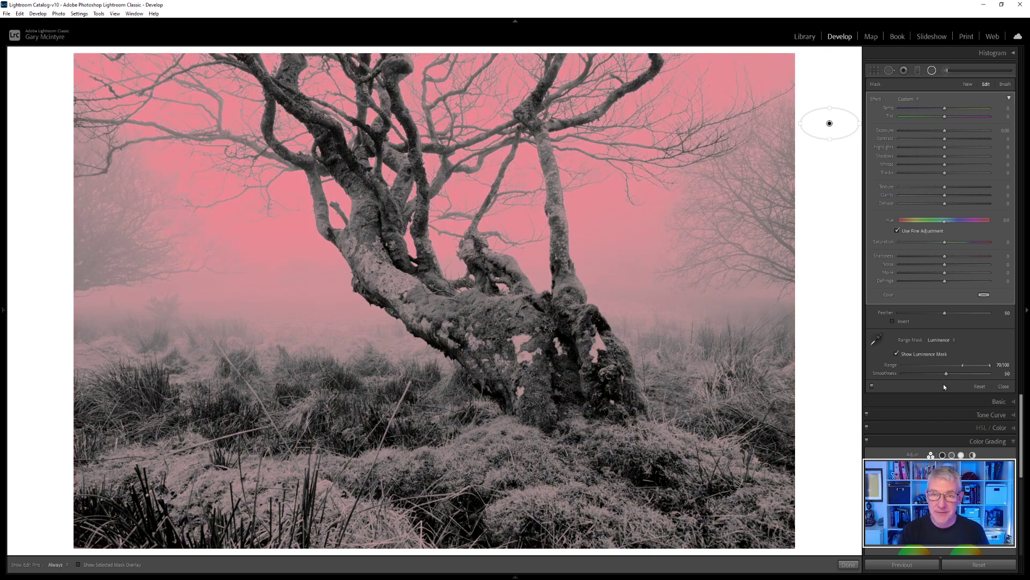
Return to colour view and set the filter to Temp 40, Tint 41, Shadows −43, Dehaze 23, Saturation 14
click(896, 354)
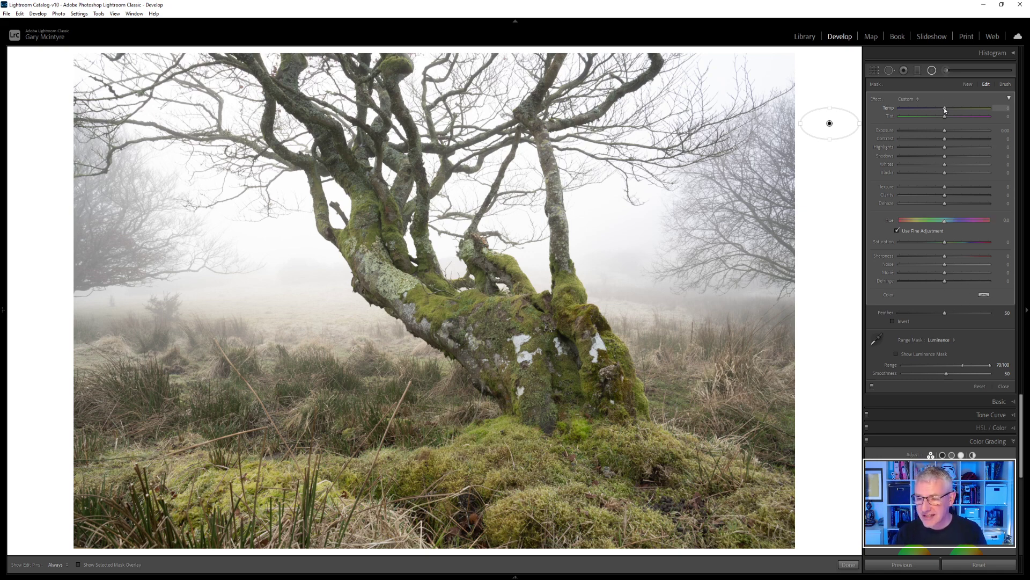
drag(945, 107, 947, 109)
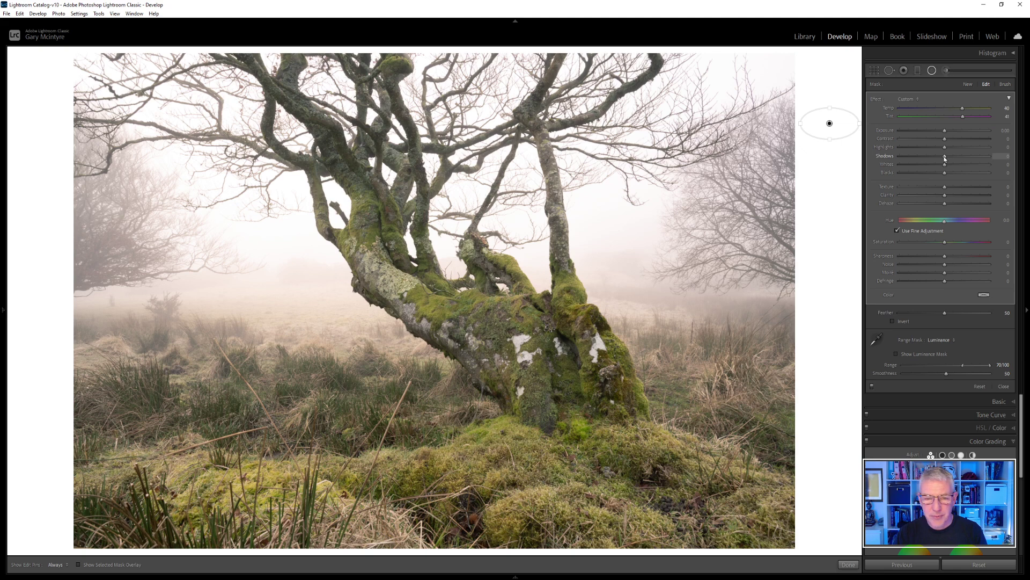
drag(945, 157, 943, 157)
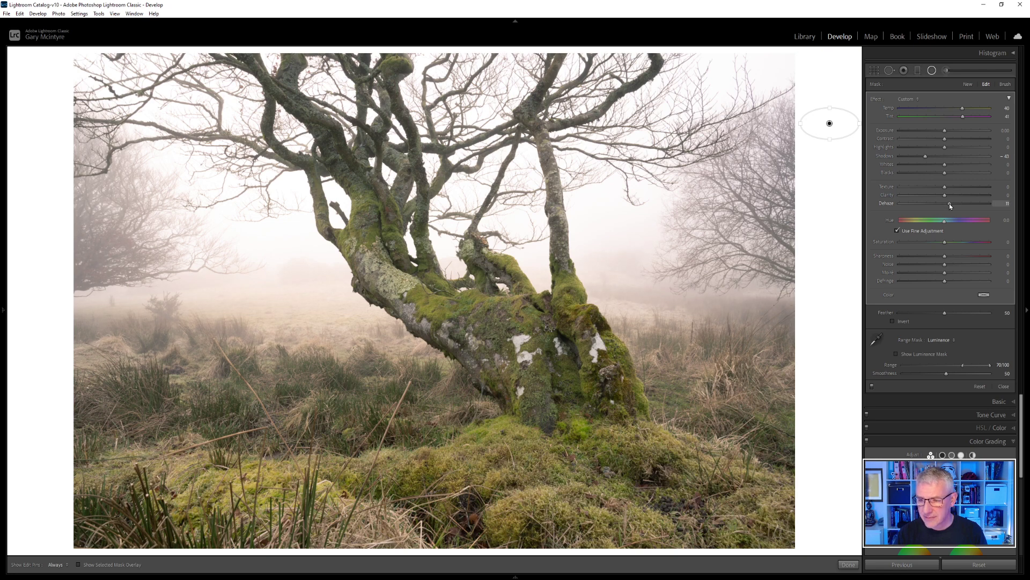
drag(953, 204, 955, 204)
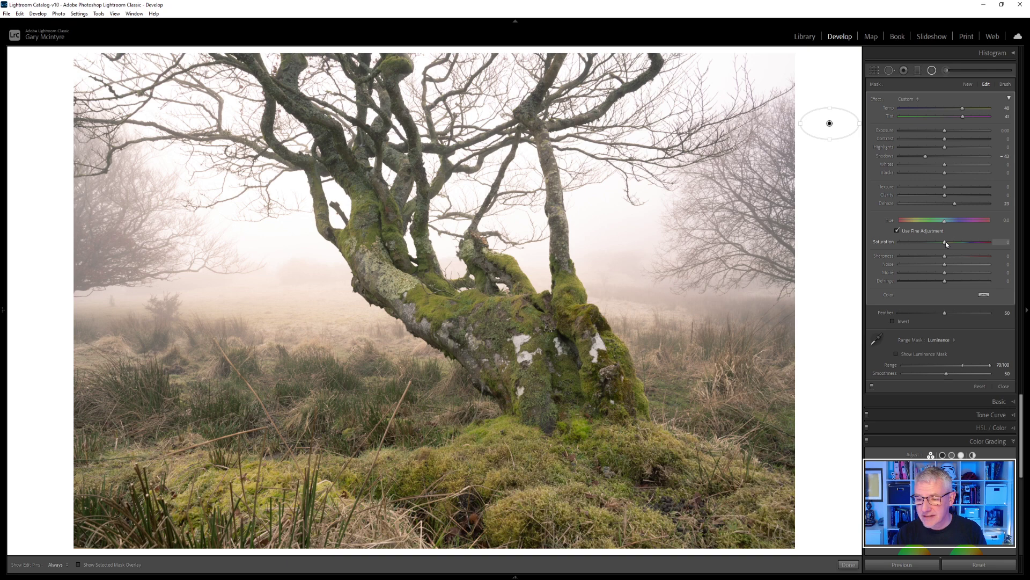
drag(945, 244, 950, 245)
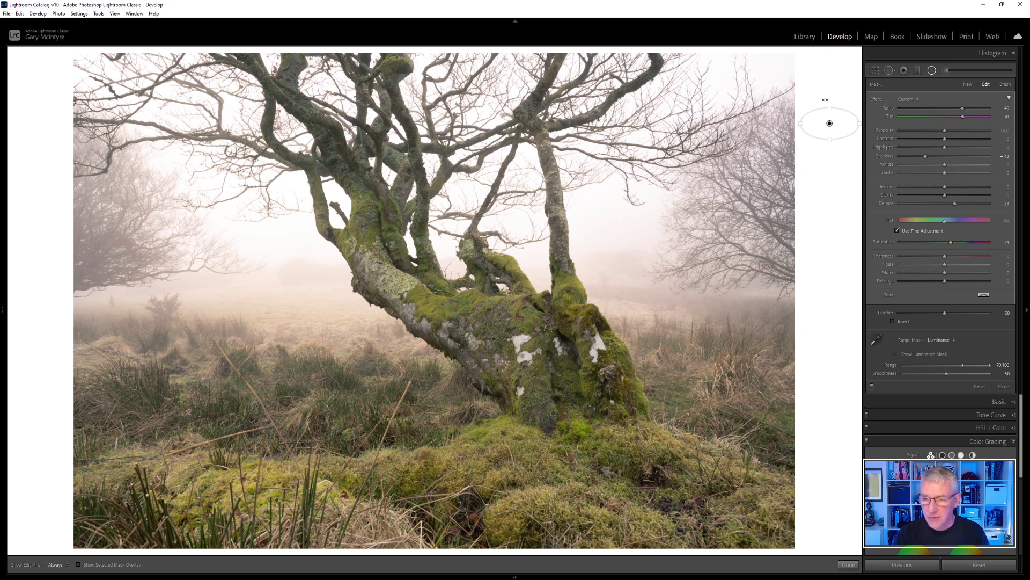
Duplicate the radial filter and move the copy lower along the photo's right edge
right_click(831, 125)
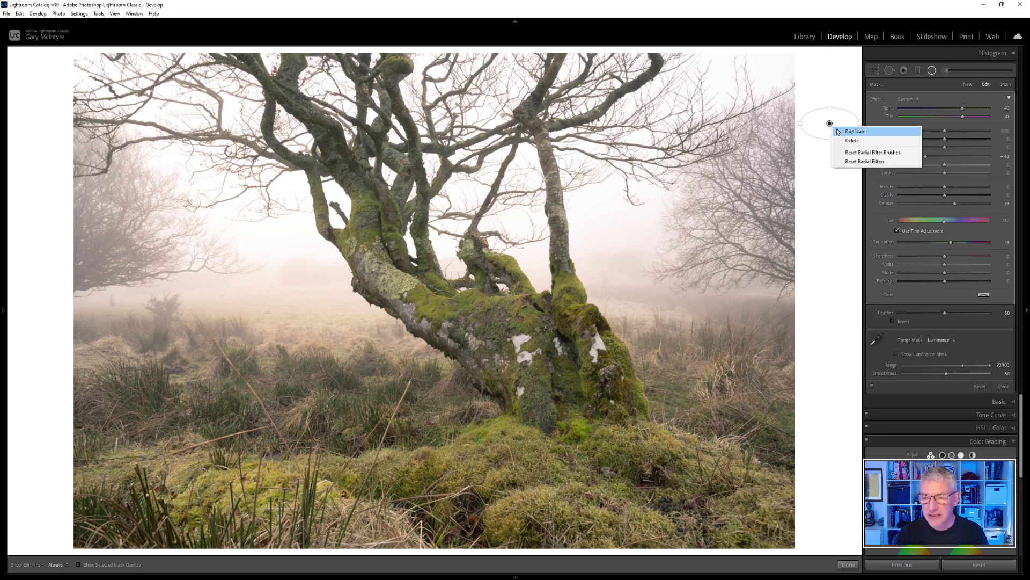
click(855, 132)
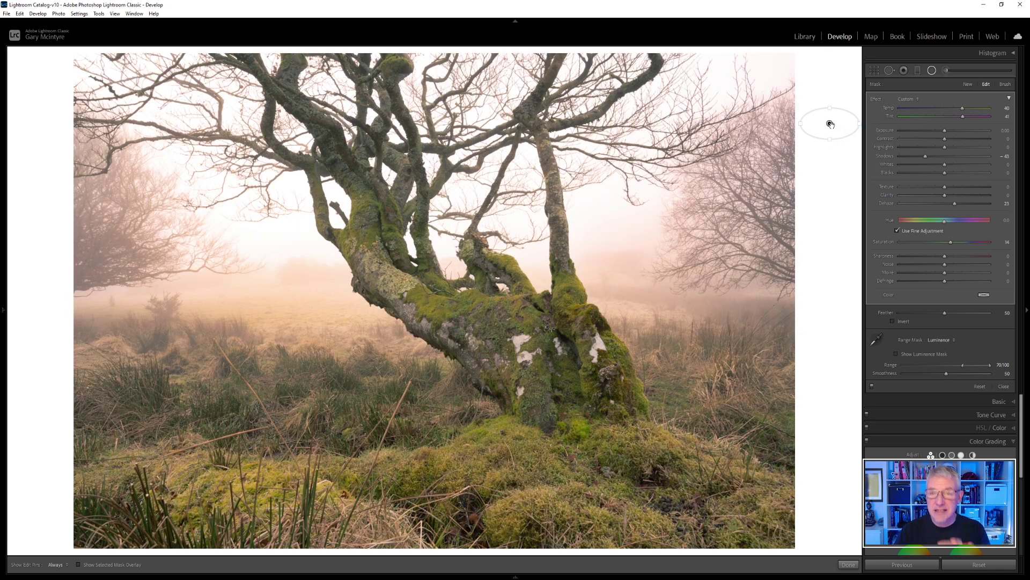
mouse_move(830, 124)
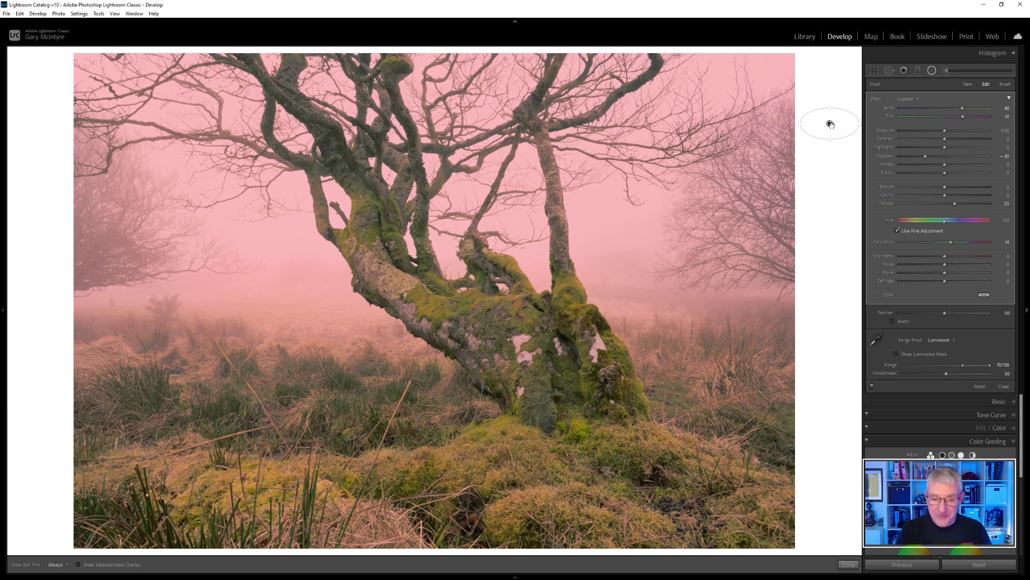
drag(830, 124, 829, 170)
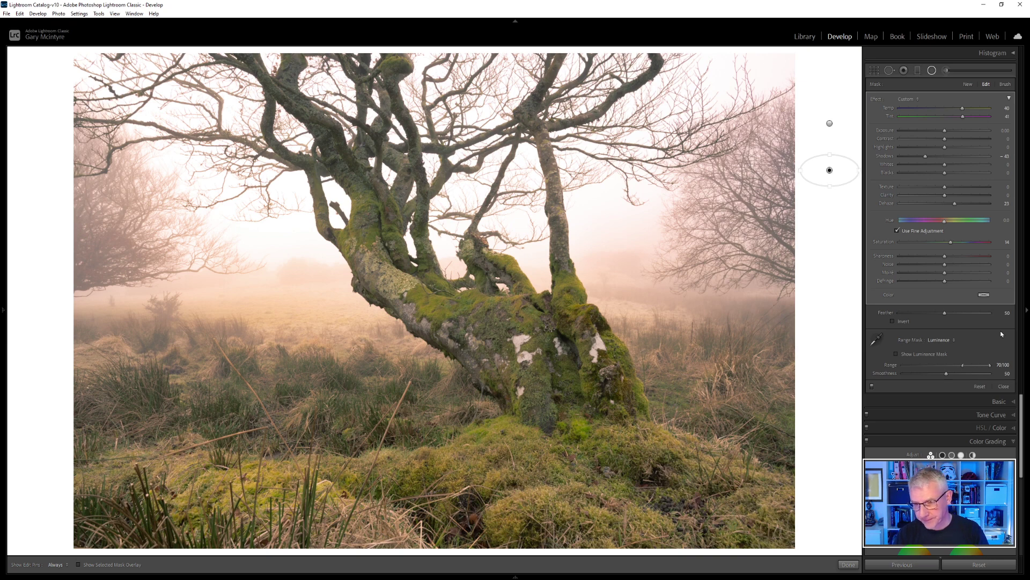
Raise the copy's lower luminance limit slightly and reset its Shadows, Dehaze, Tint and Temp to zero
drag(961, 366, 941, 366)
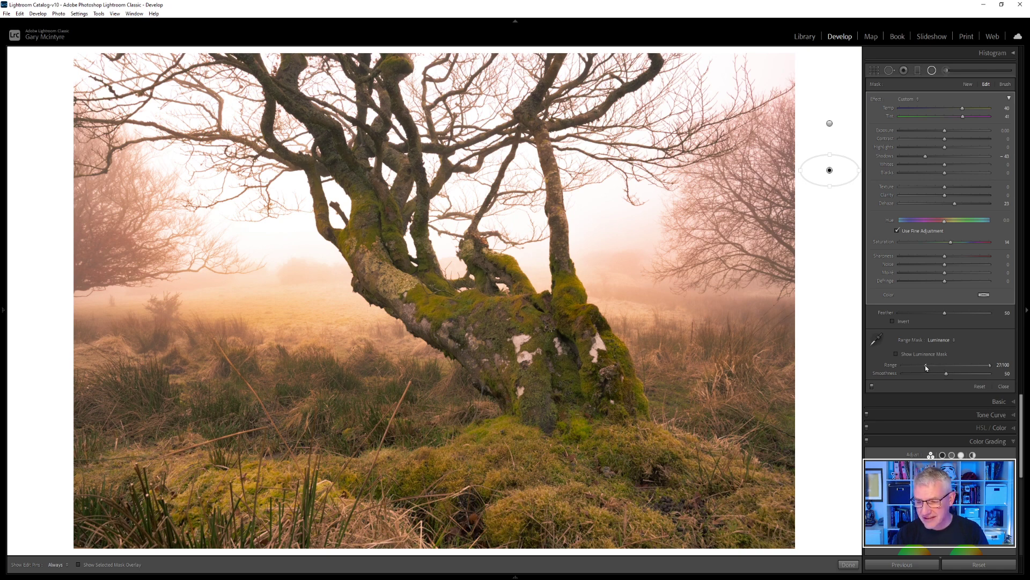
drag(925, 365, 963, 365)
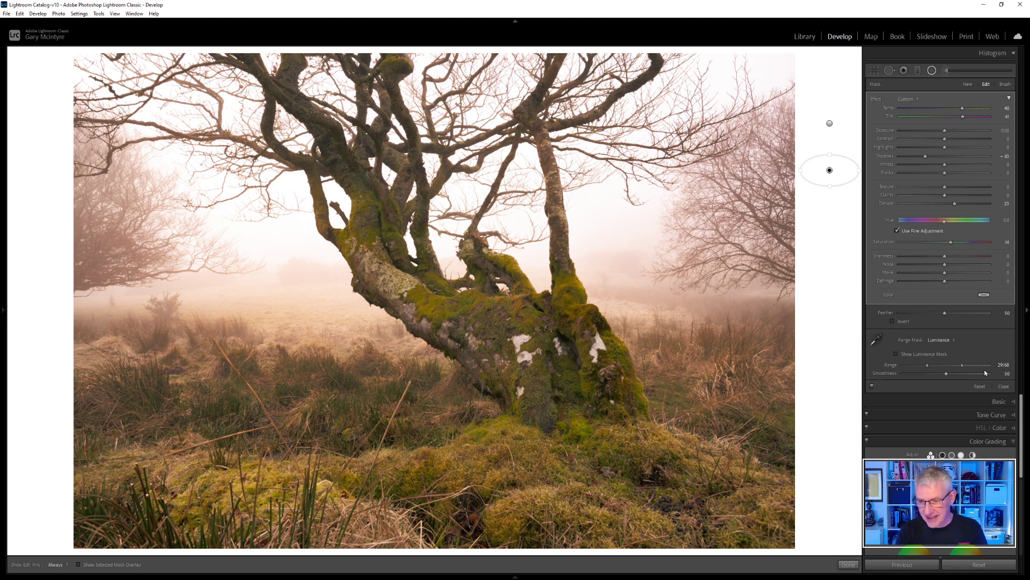
double_click(927, 156)
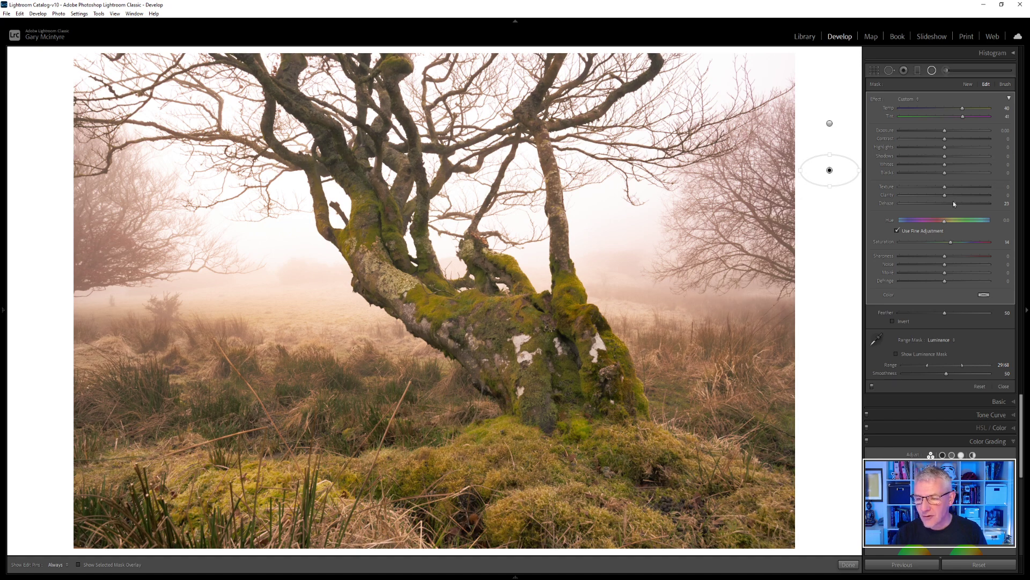
double_click(953, 204)
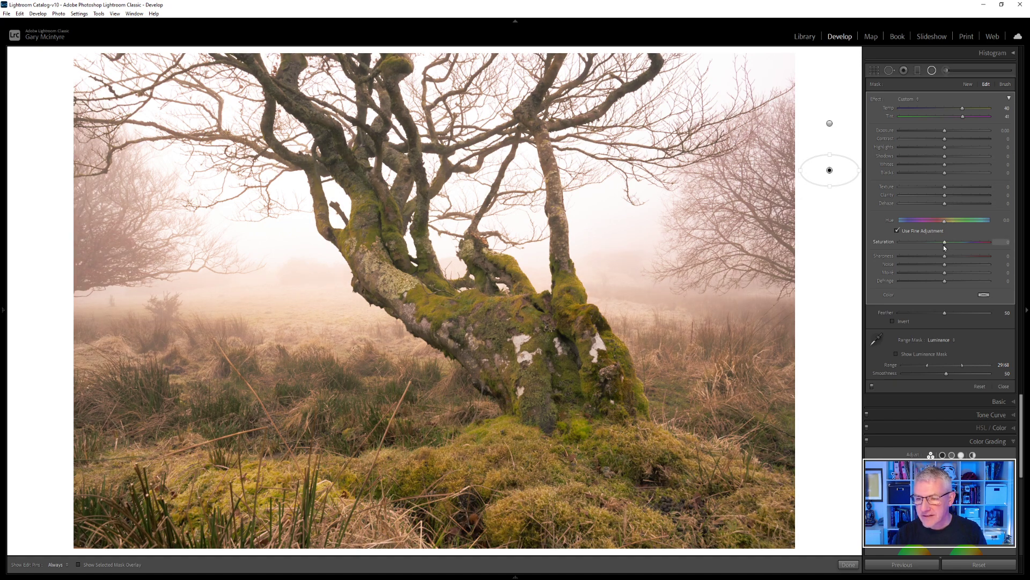
double_click(962, 117)
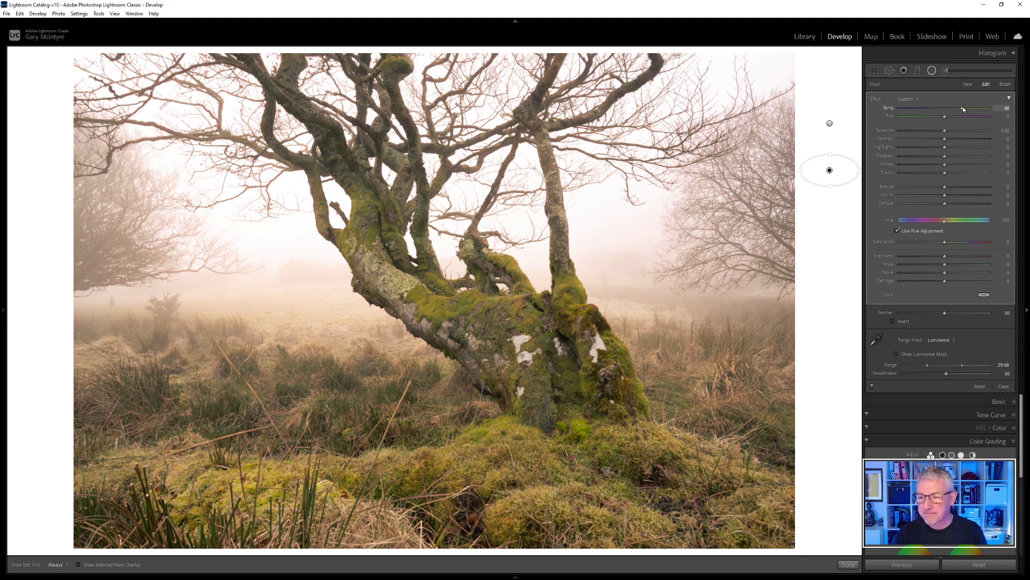
double_click(963, 108)
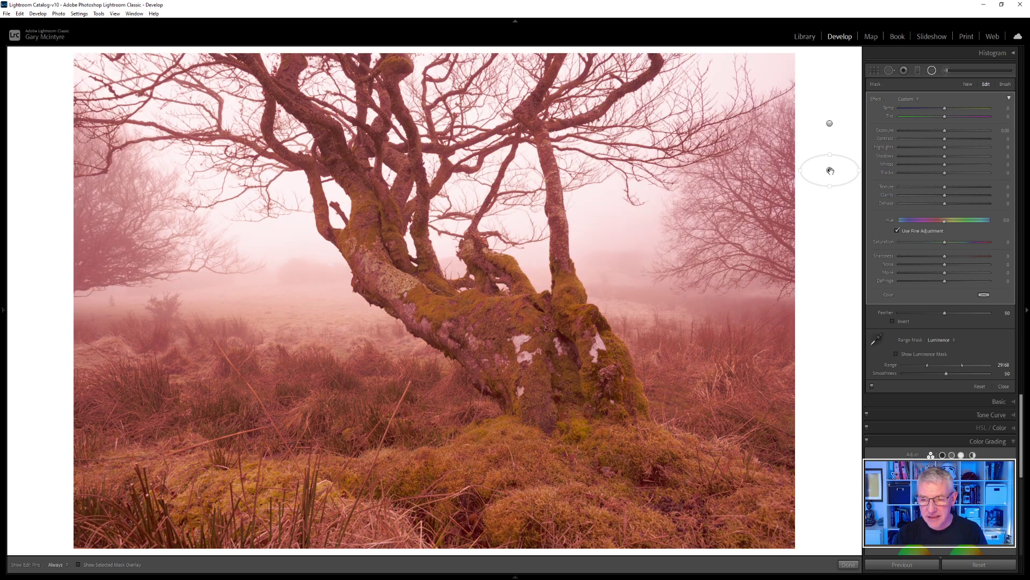
Duplicate the lower radial filter and drag the copy further down the right edge
right_click(831, 171)
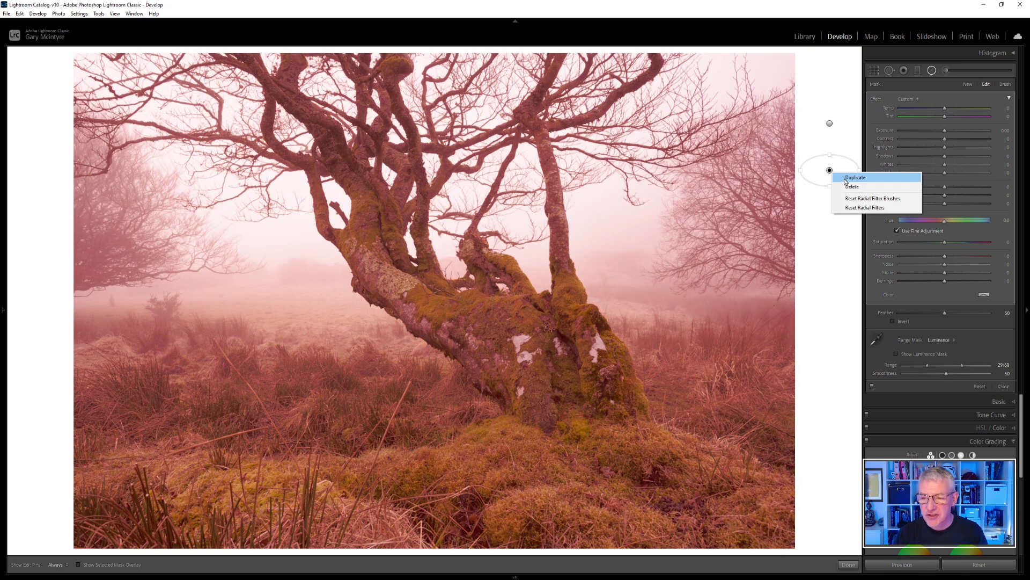
click(830, 184)
drag(830, 170, 829, 213)
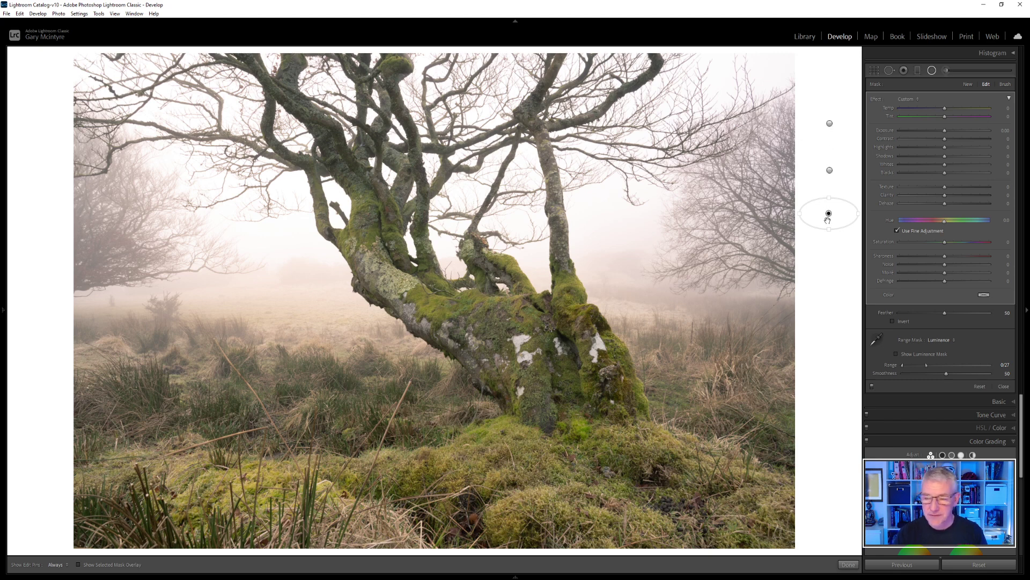
Select the middle radial filter and set its Temp to -9 and Tint to 27
click(829, 170)
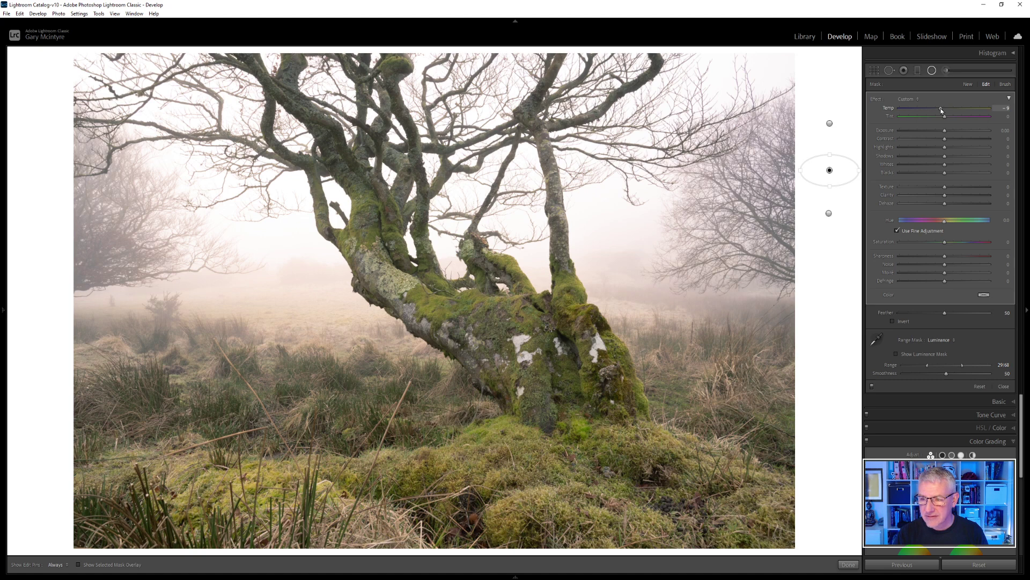
drag(941, 111, 942, 111)
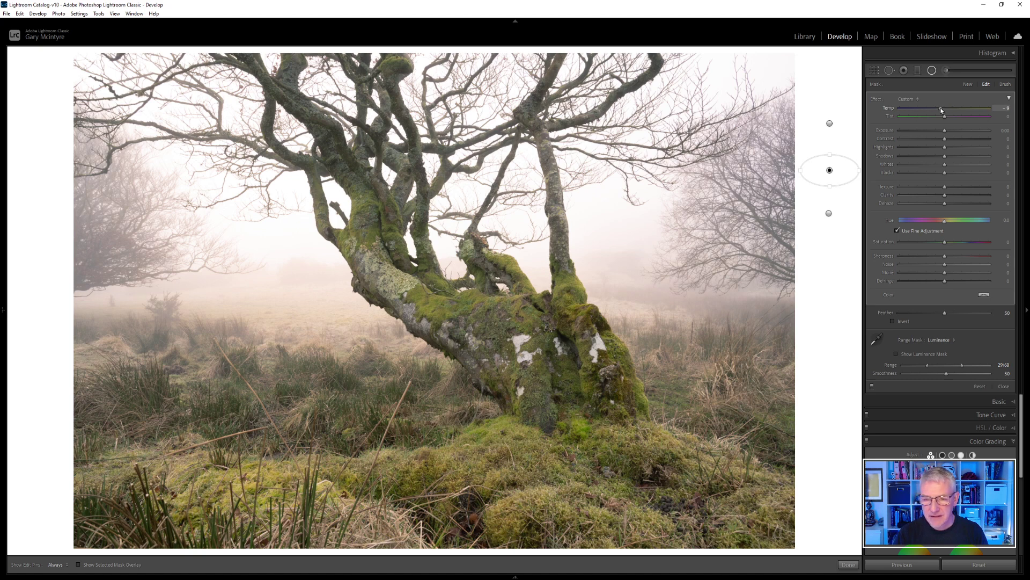
drag(941, 108, 942, 111)
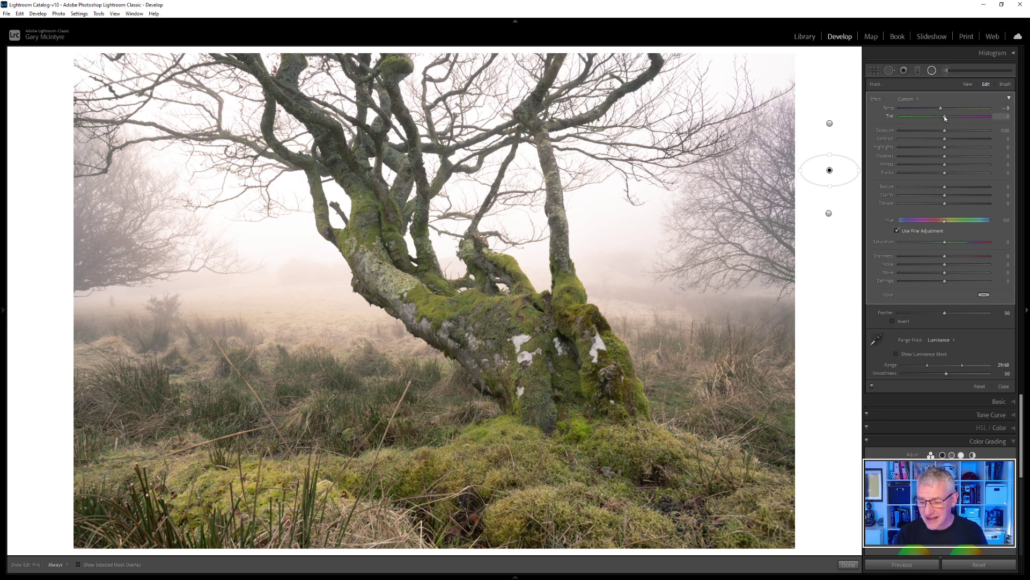
drag(945, 116, 952, 119)
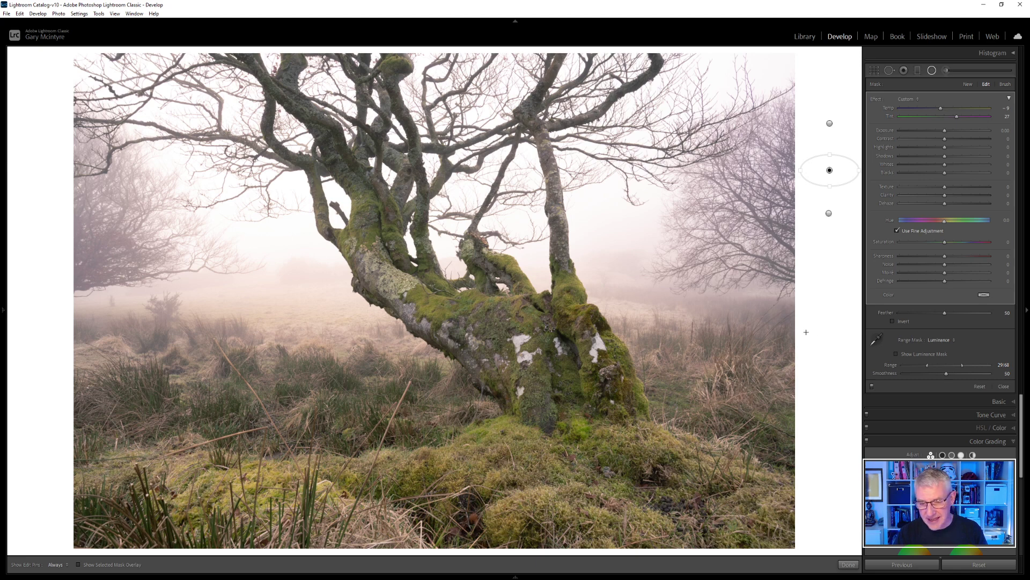
Test the mask smoothness with the luminance mask shown, then reset smoothness to 50 and hide it
click(896, 354)
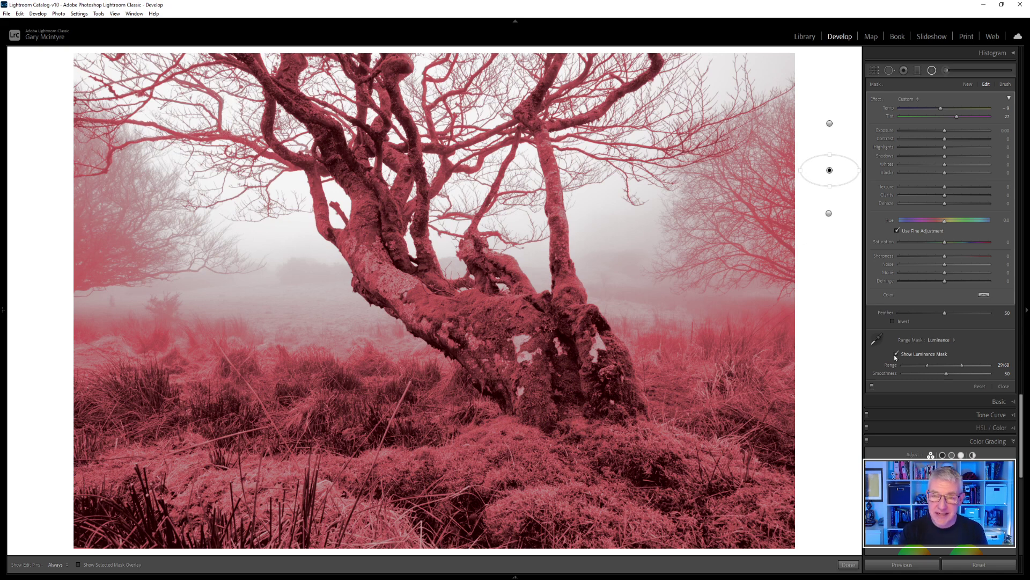
drag(945, 378, 975, 375)
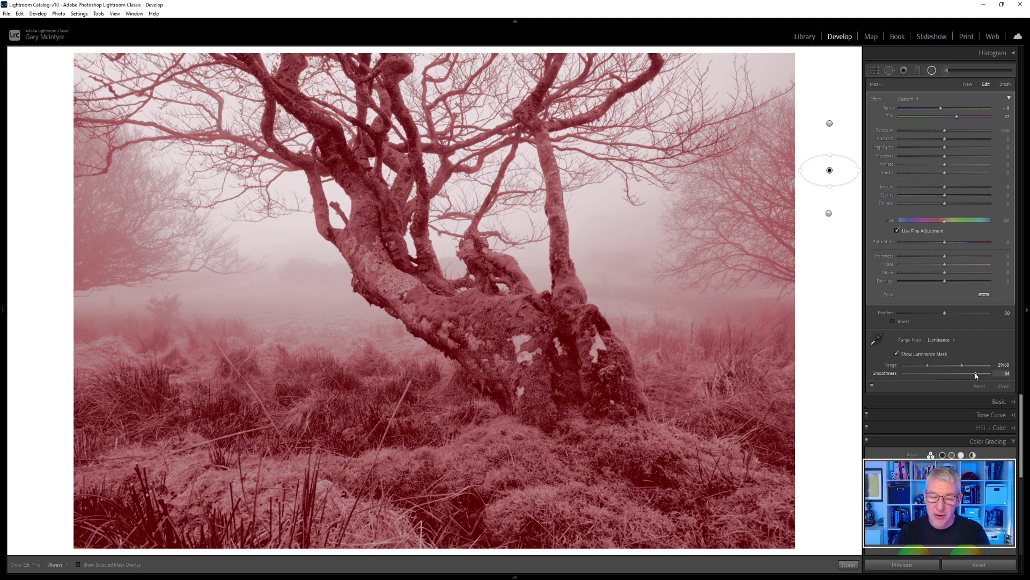
drag(976, 374, 956, 375)
double_click(957, 375)
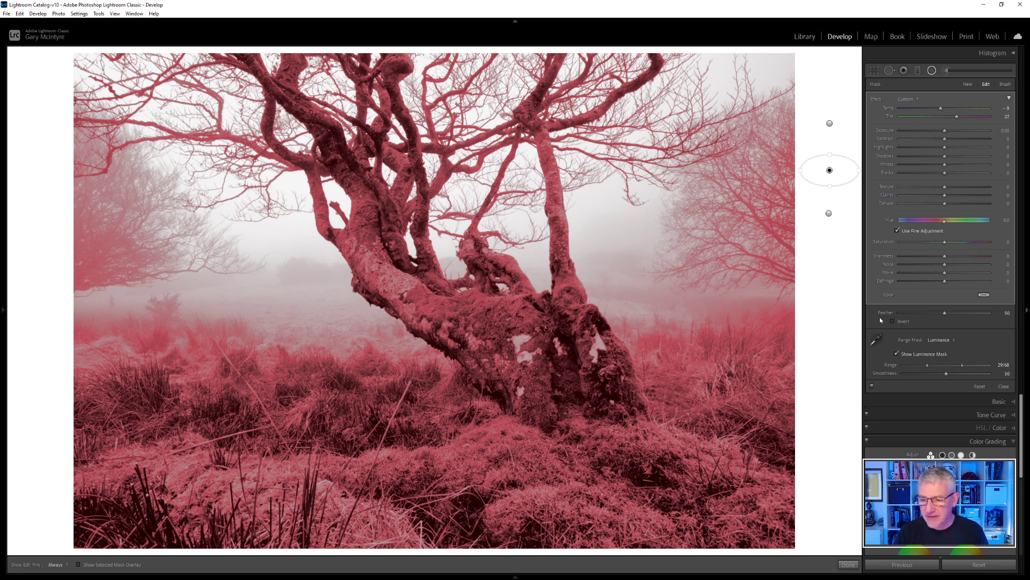
click(897, 354)
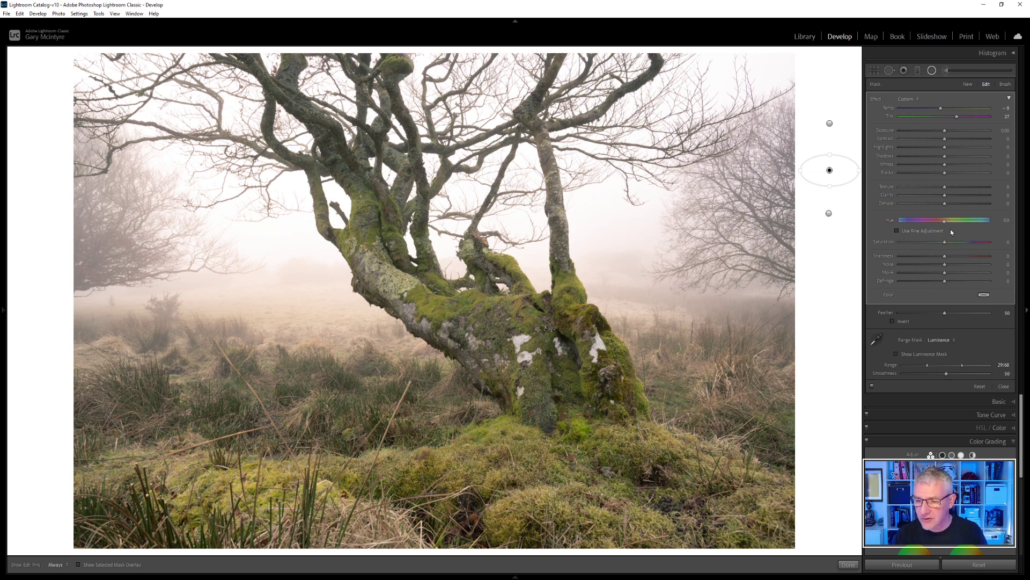
Shift the lowest radial filter's Hue to about -103.7 to tint the trunk and grass
drag(946, 221, 946, 222)
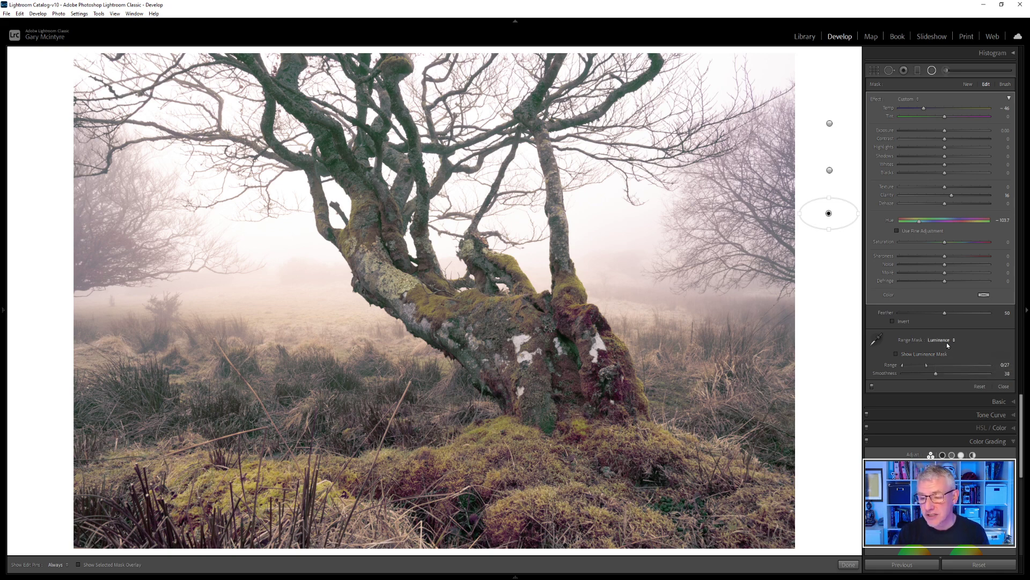
Switch the lowest filter's range mask to Color, reset Hue, and resample the mask colour from the photo
click(955, 340)
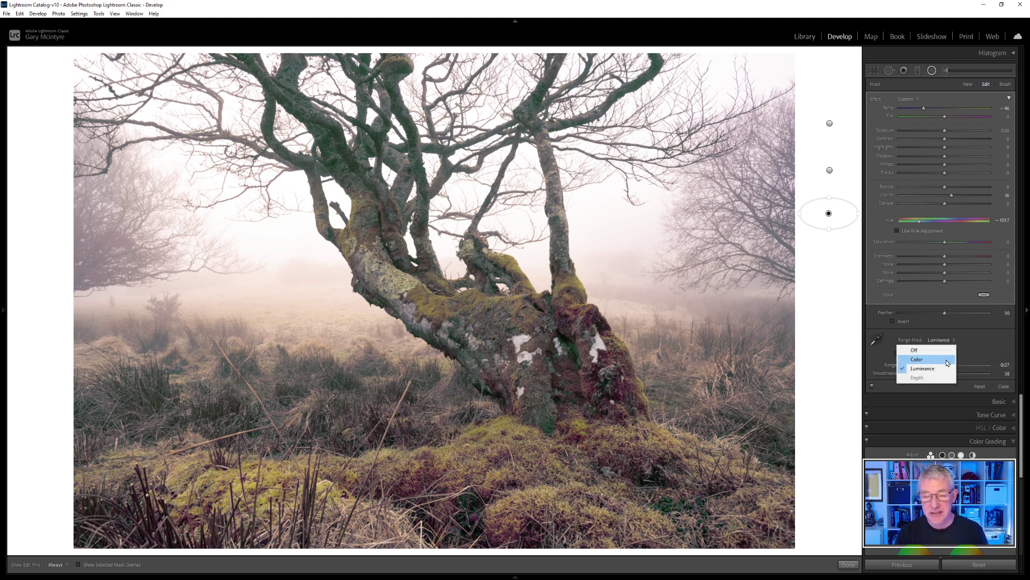
click(947, 360)
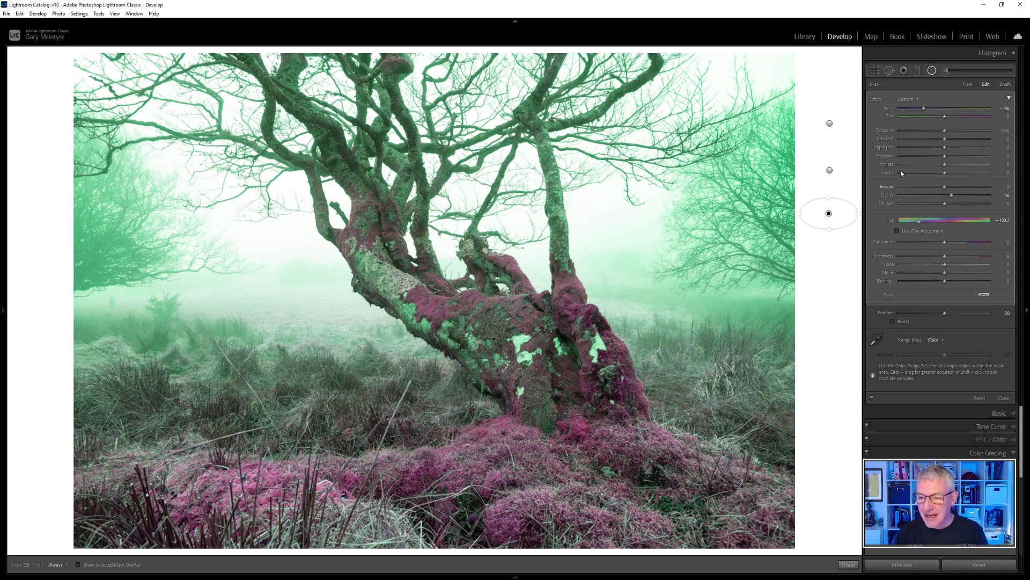
double_click(919, 221)
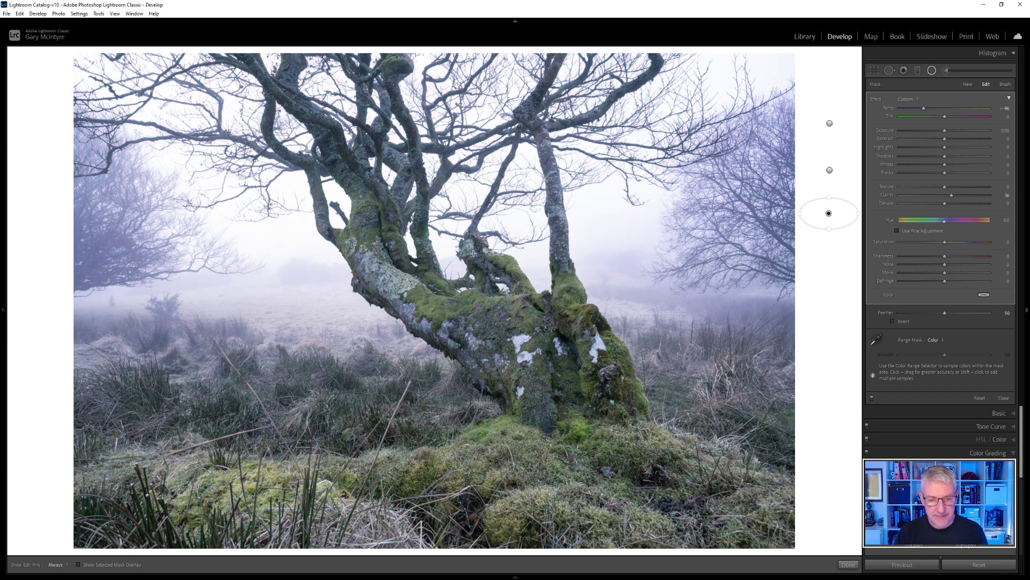
click(876, 339)
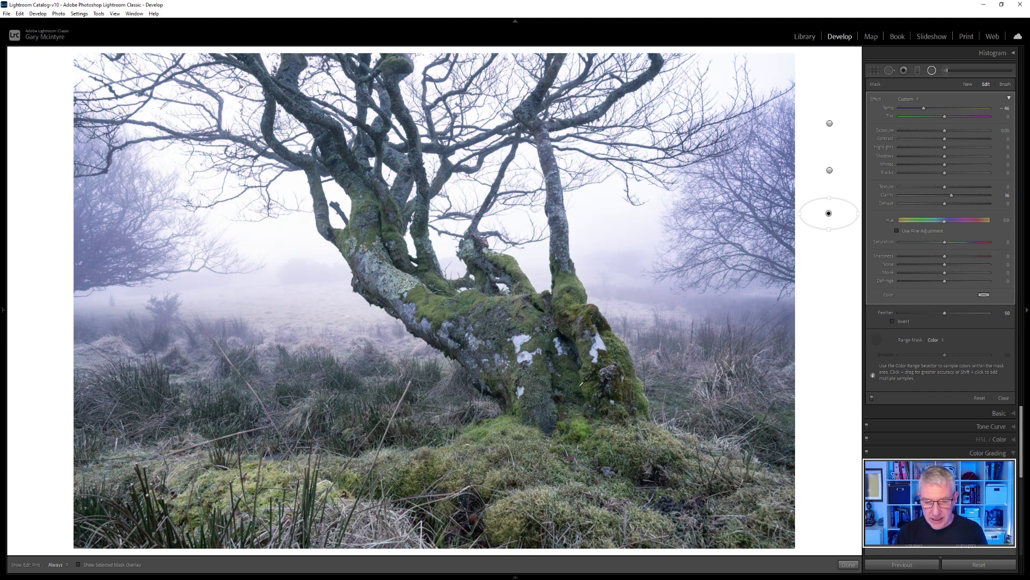
click(587, 422)
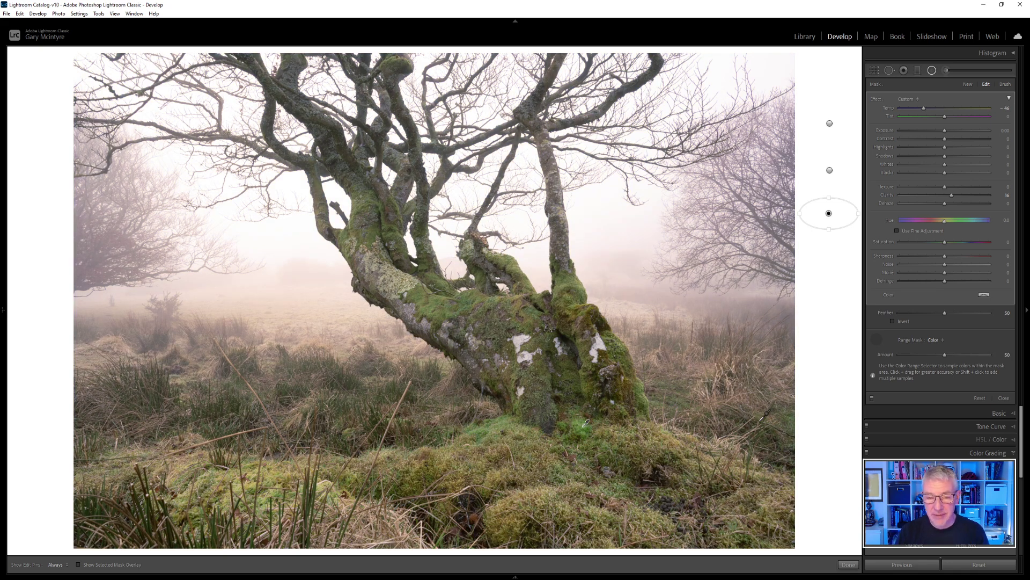
key(ctrl+z)
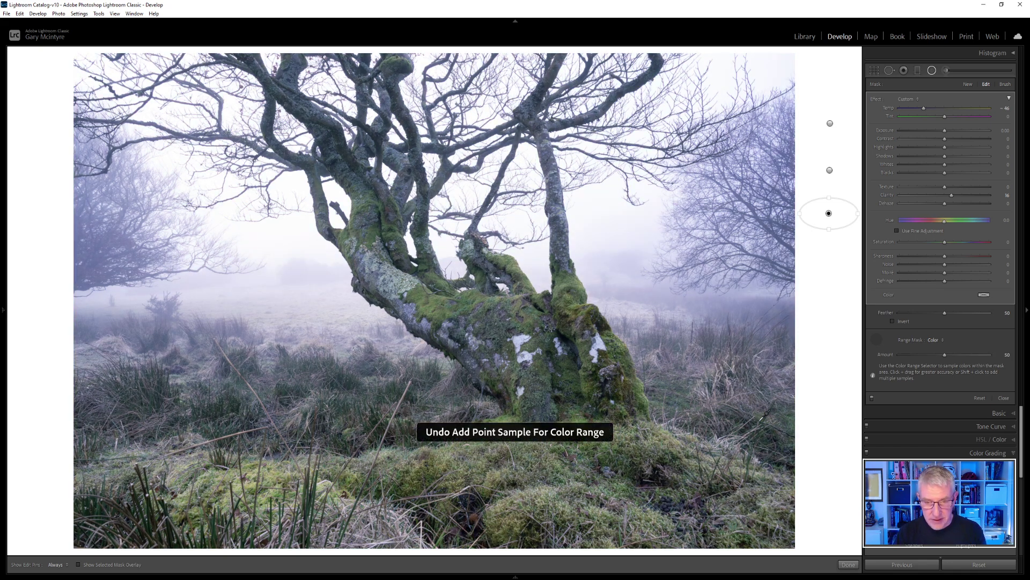
click(736, 297)
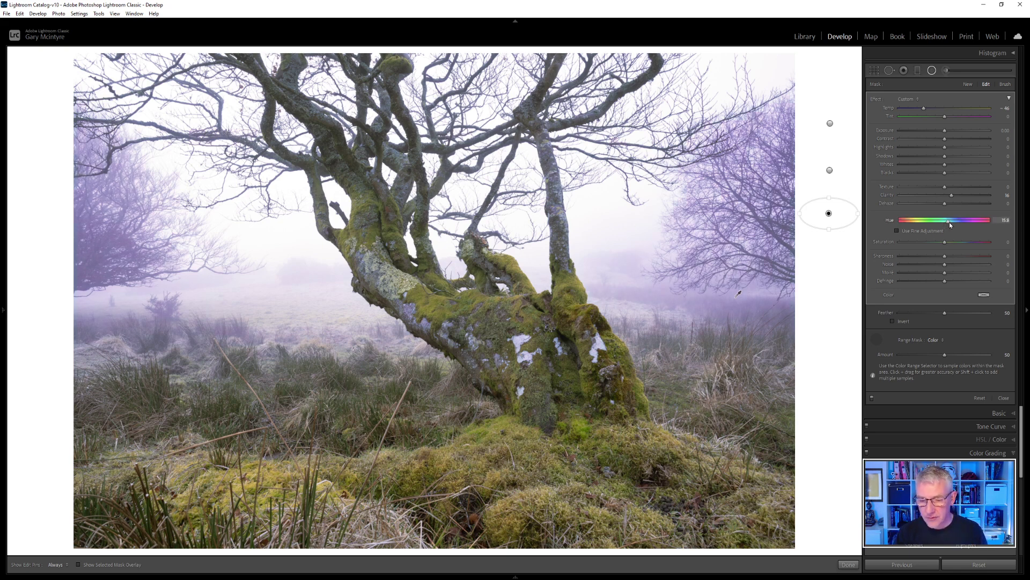
Set the colour-masked area's Hue to -82.1 and Saturation to -75 for a muted teal
drag(957, 225, 925, 226)
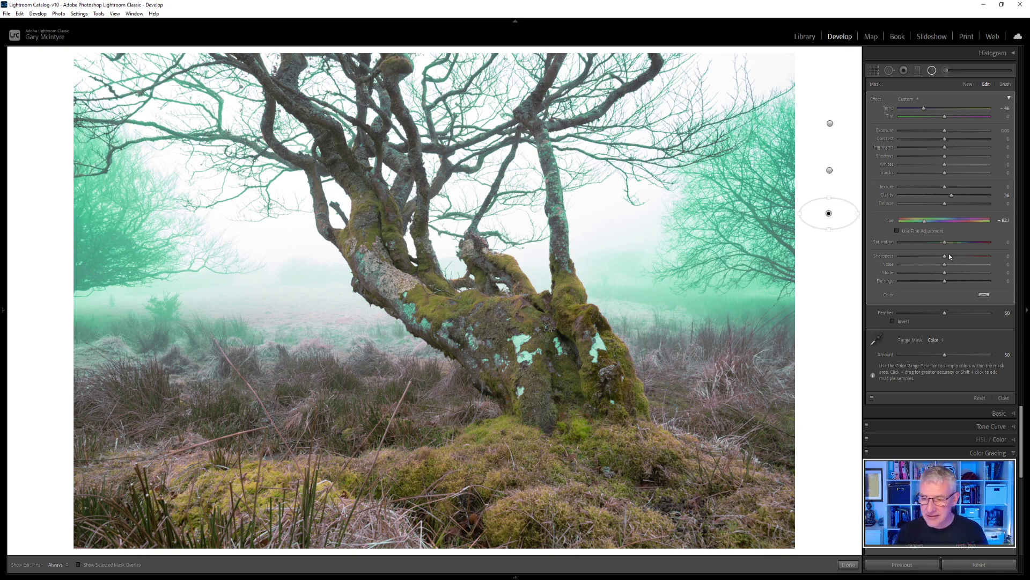
drag(946, 245, 911, 245)
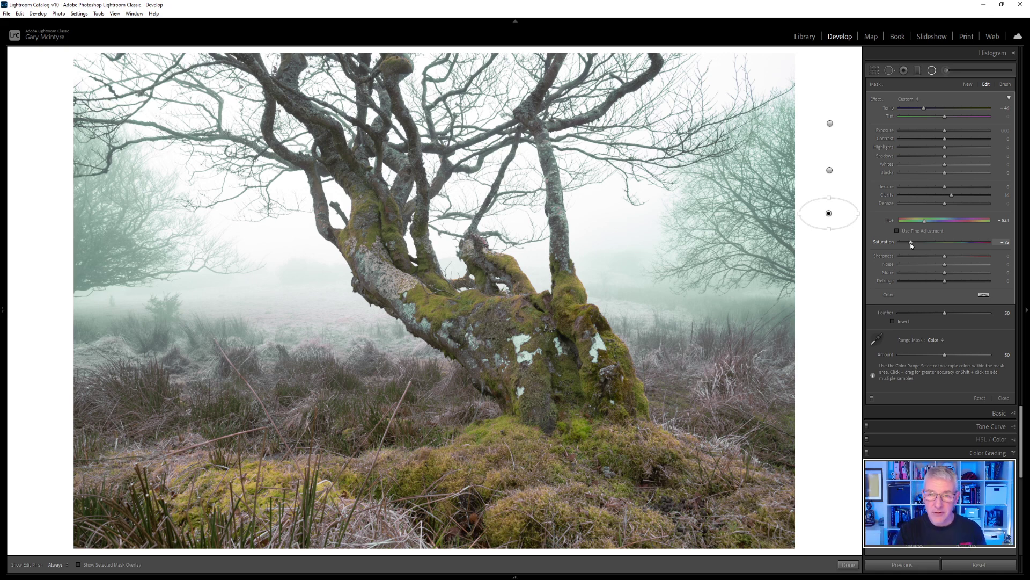
Show the filmstrip and compare the foggy tree edit in Before/After view
key(F6)
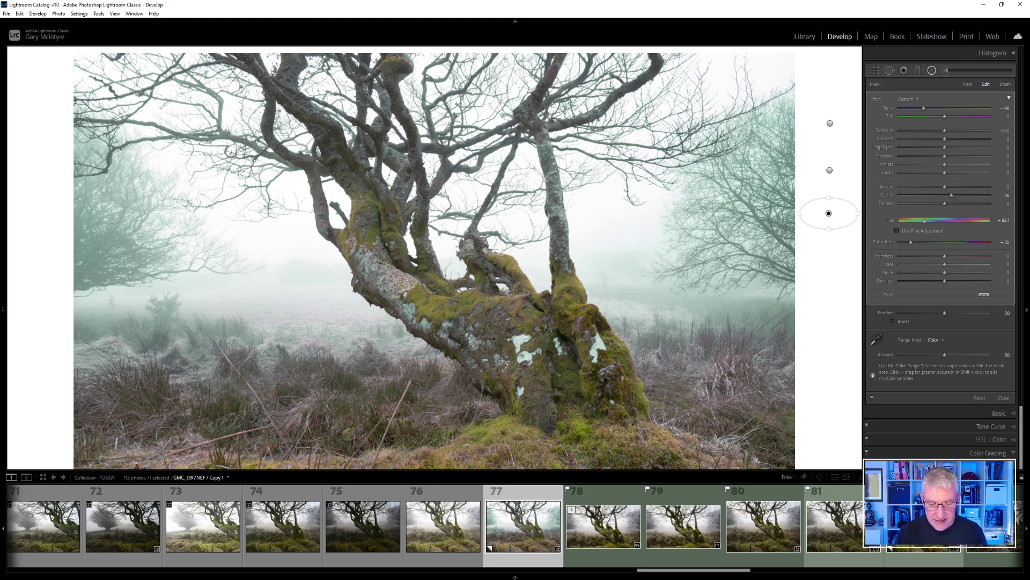
key(y)
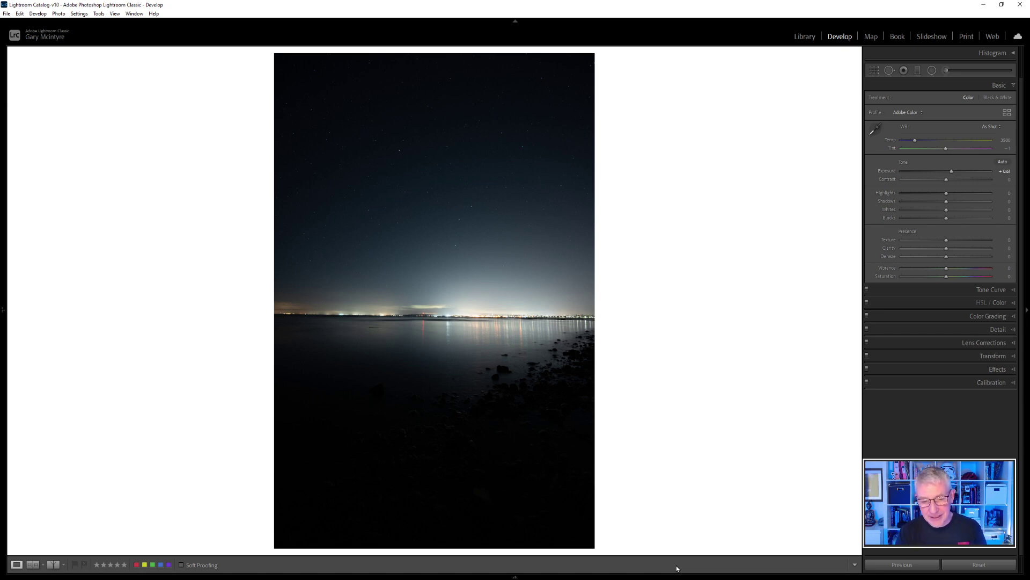
Draw a radial filter on the seascape and duplicate it twice, stacking the copies vertically
click(932, 71)
drag(703, 131, 706, 199)
right_click(703, 131)
click(719, 140)
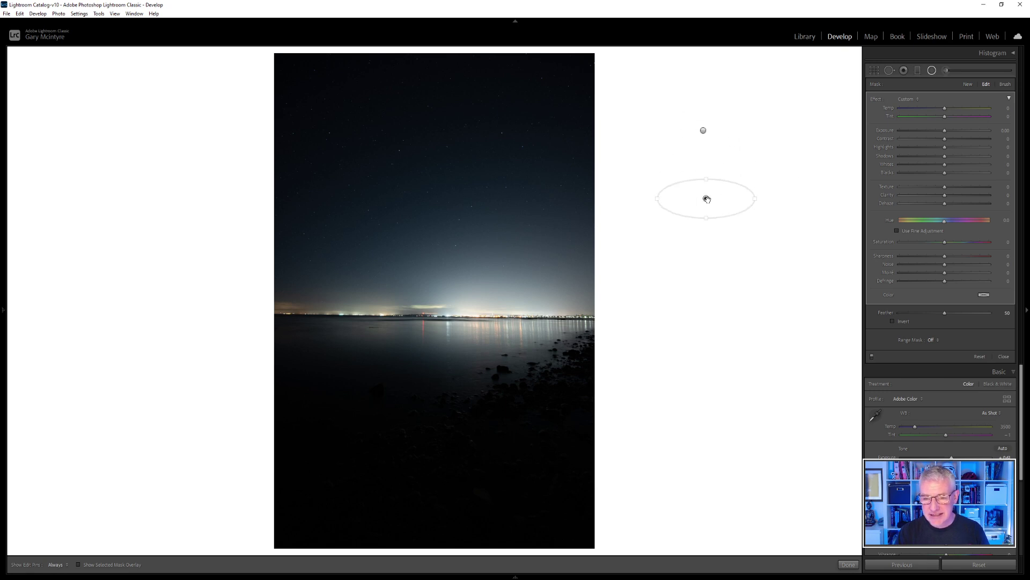
right_click(707, 199)
click(722, 207)
drag(706, 199, 706, 259)
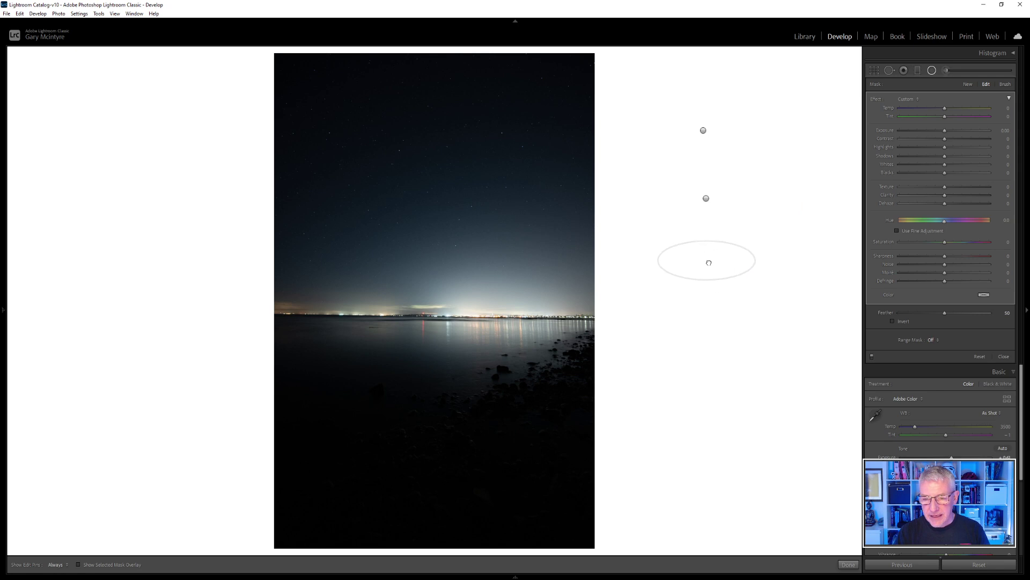
Give the top radial filter a Luminance range mask limited to bright tones, with the mask overlay shown
click(704, 131)
click(937, 340)
click(938, 369)
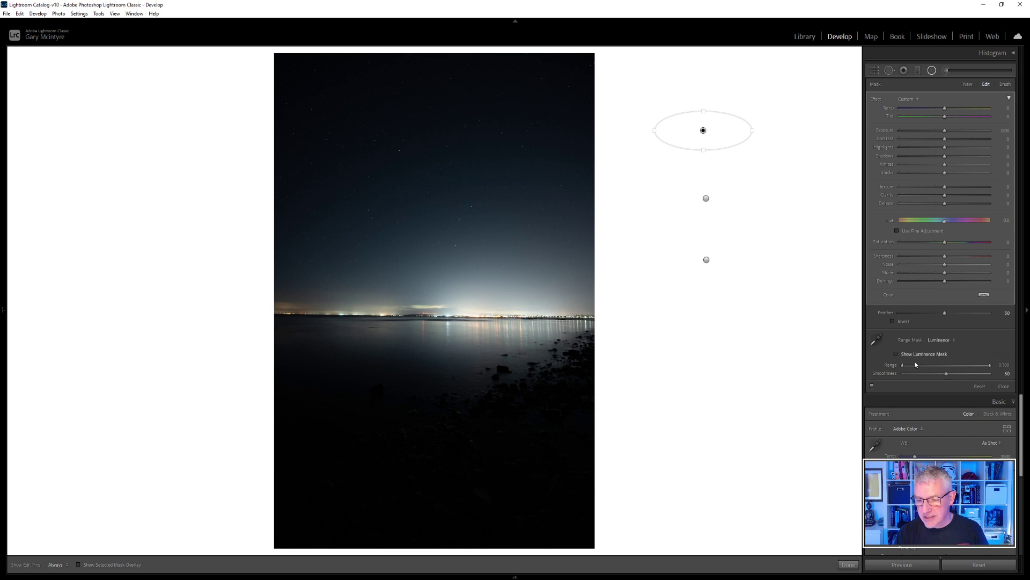
drag(907, 366, 963, 367)
click(896, 355)
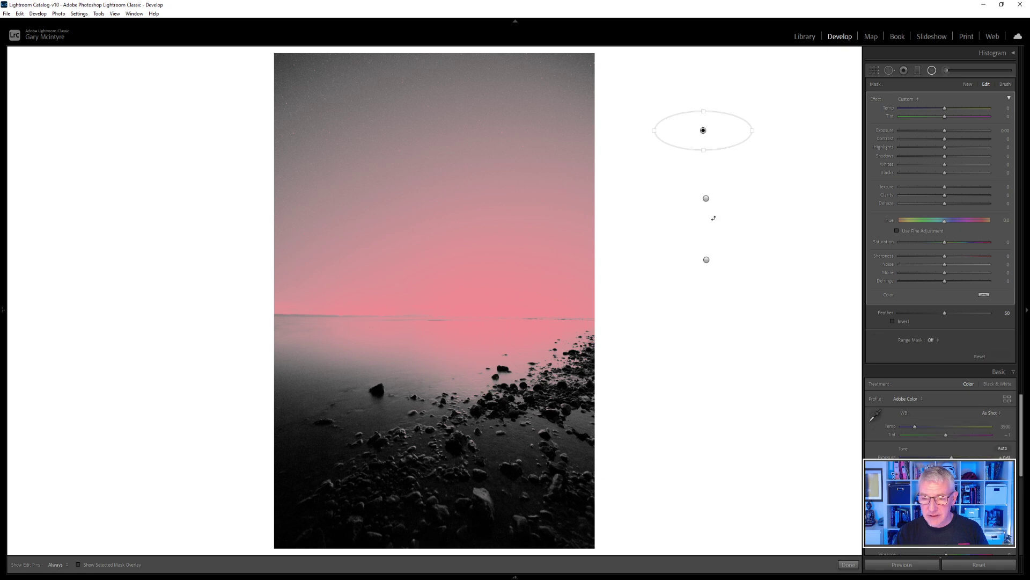
Give the middle radial filter a Luminance range mask of about 27/67 for mid-tones
click(706, 198)
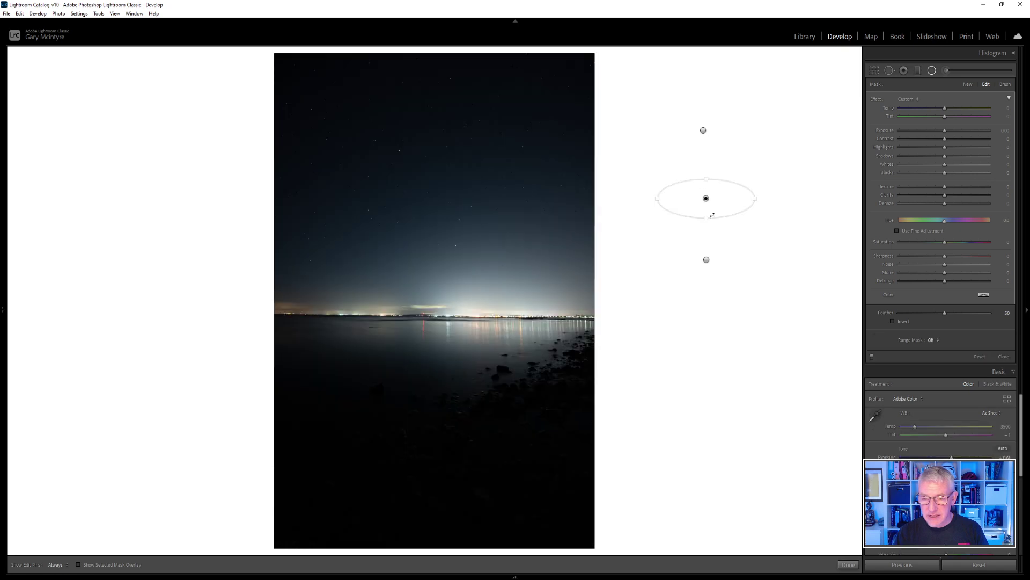
click(934, 340)
click(937, 368)
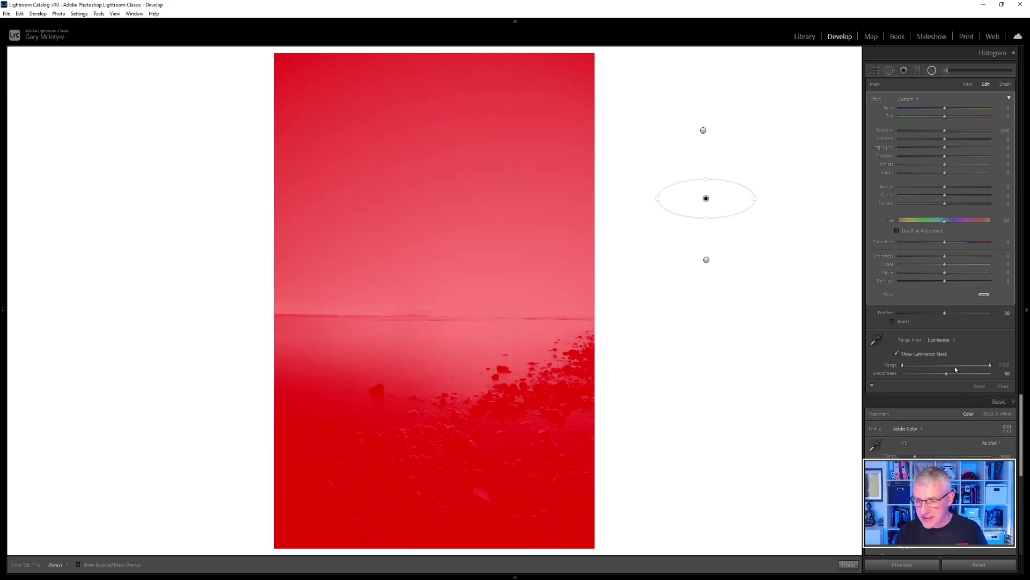
drag(990, 365, 927, 366)
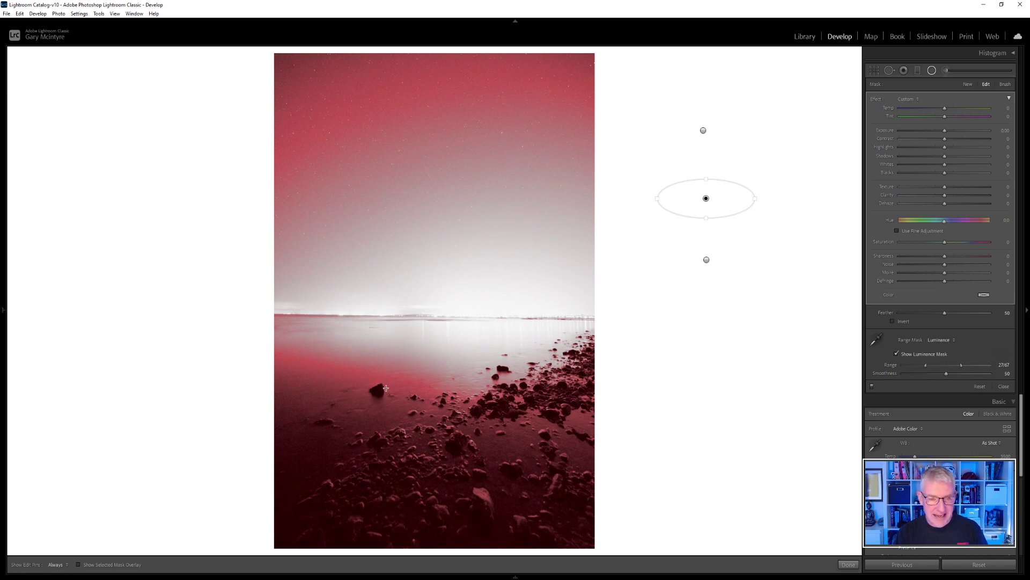
key(ctrl+z)
Give the lower radial filter a Luminance range mask of 0/26 for the darkest foreground
click(707, 259)
click(935, 341)
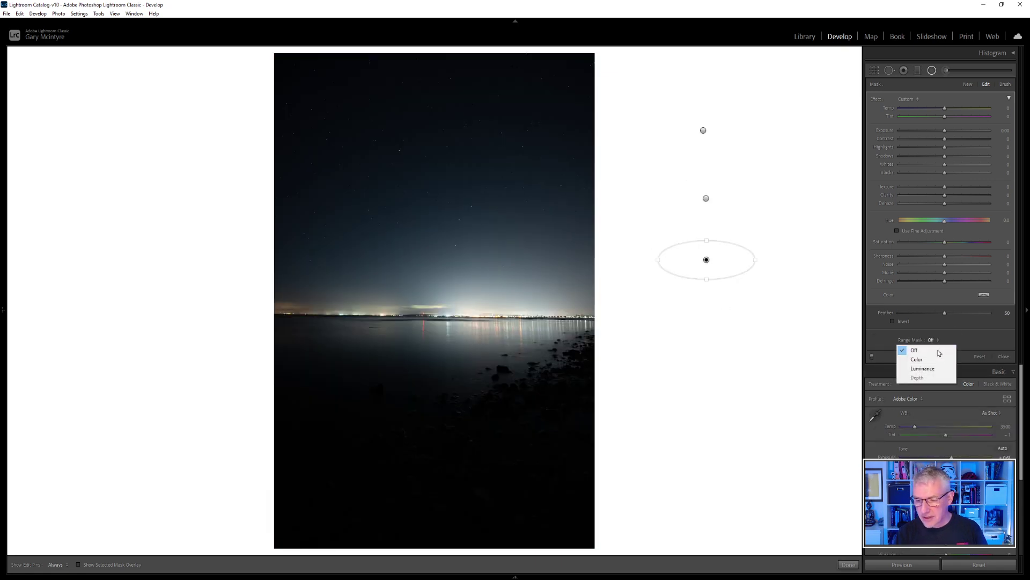
click(934, 369)
drag(991, 366, 932, 367)
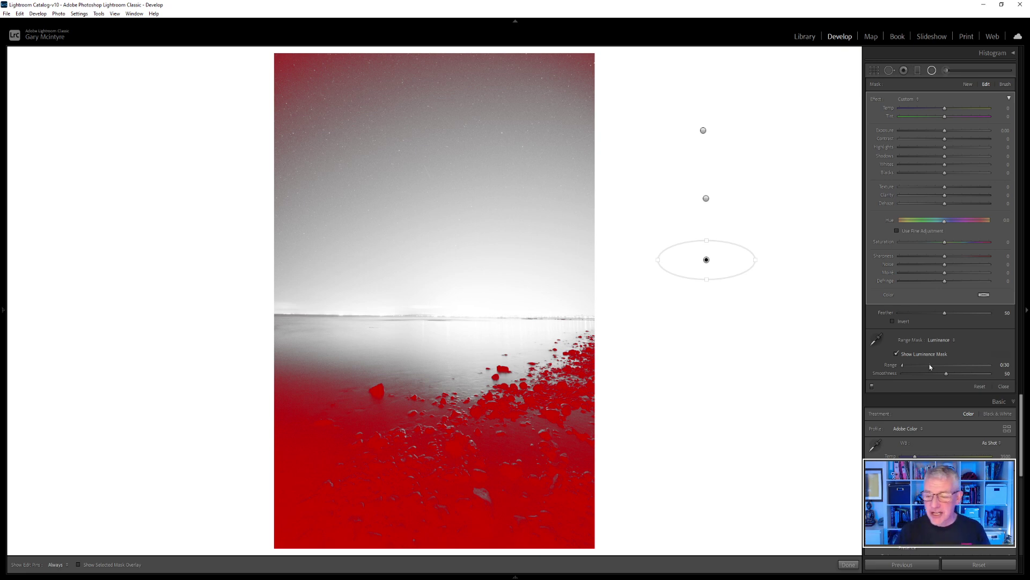
drag(929, 367, 914, 370)
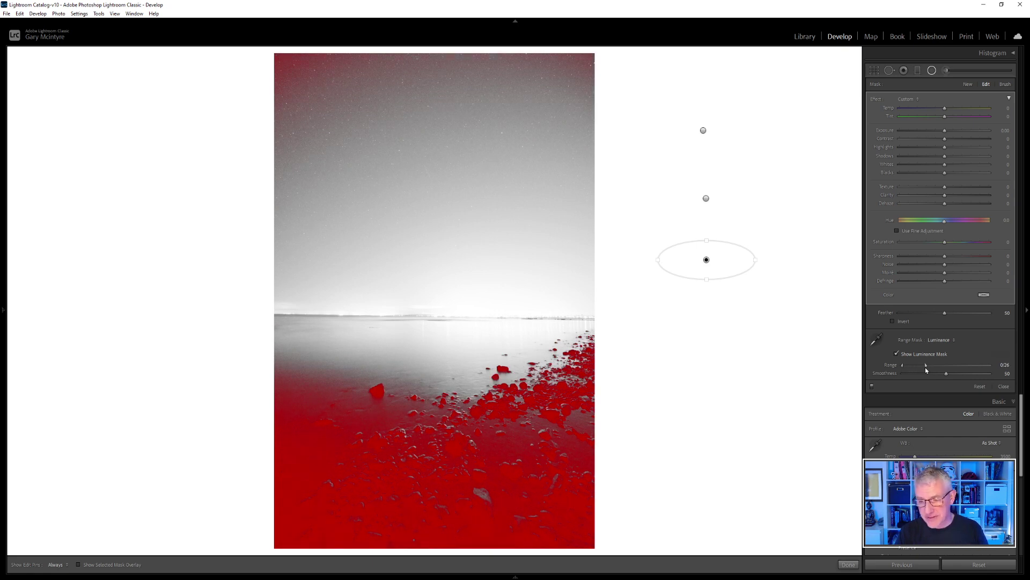
Hide the luminance overlay and set the top filter's Temp to -17, leaving Hue at zero
click(703, 132)
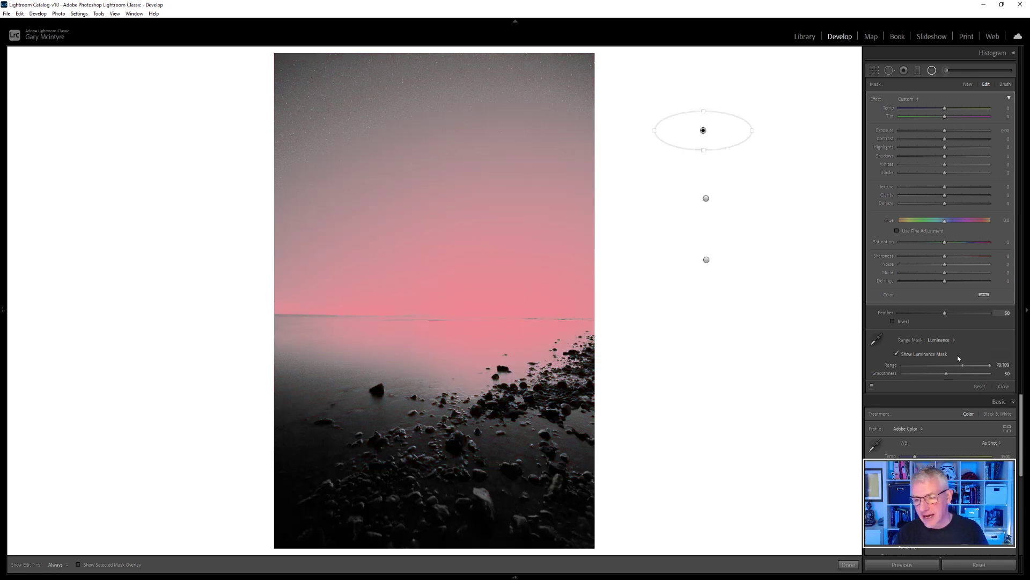
click(897, 354)
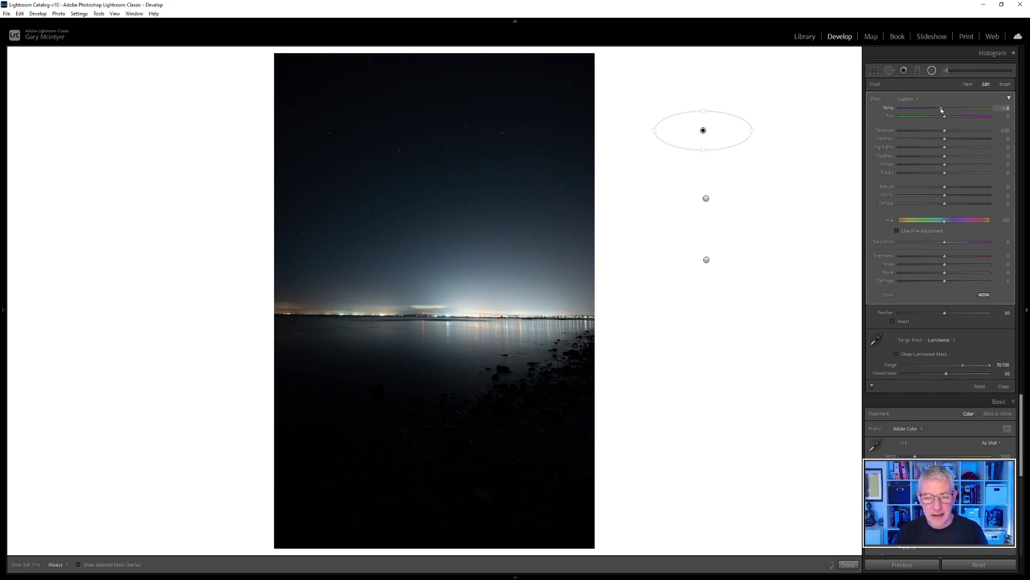
drag(941, 108, 960, 133)
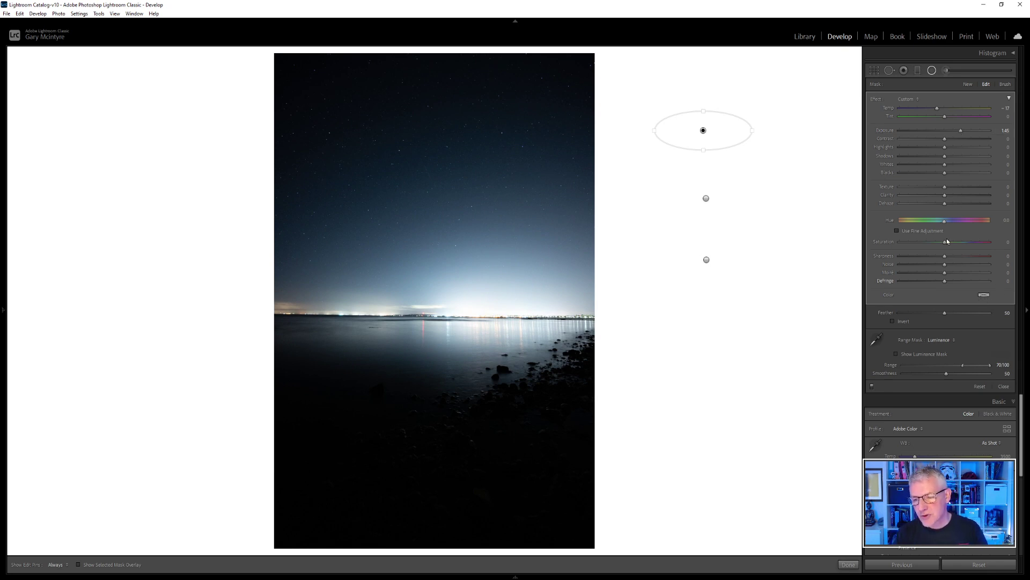
mouse_move(945, 220)
mouse_down()
mouse_move(923, 224)
mouse_move(955, 228)
mouse_up()
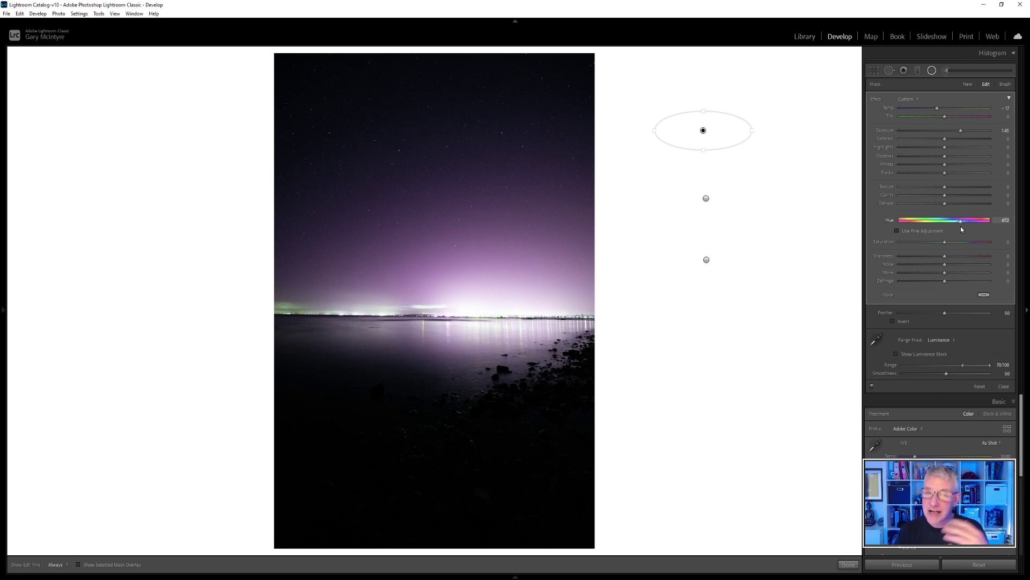
drag(962, 230, 946, 231)
double_click(946, 231)
Tint the top filter purple and lower its Highlights to -41
click(984, 294)
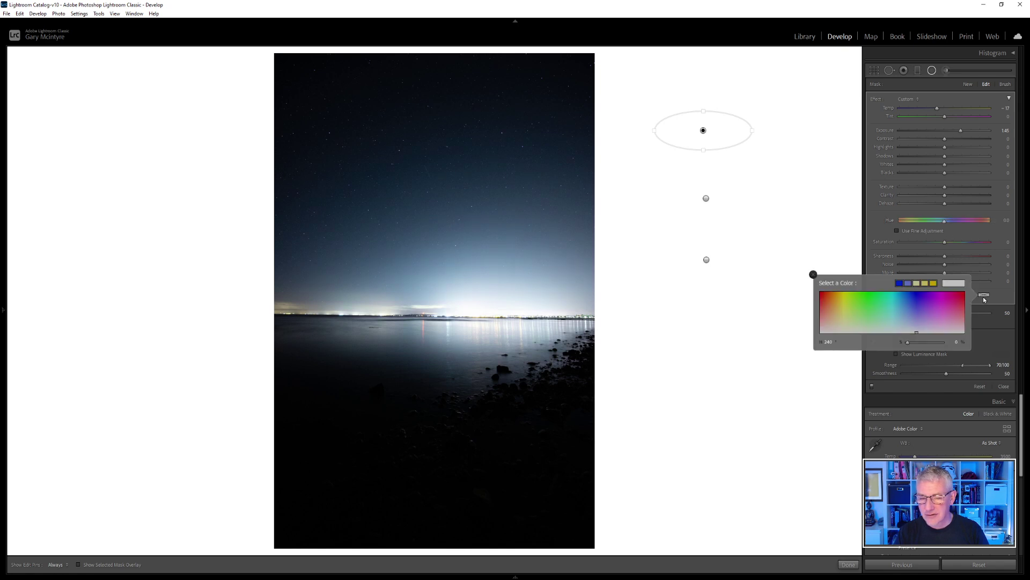
click(875, 302)
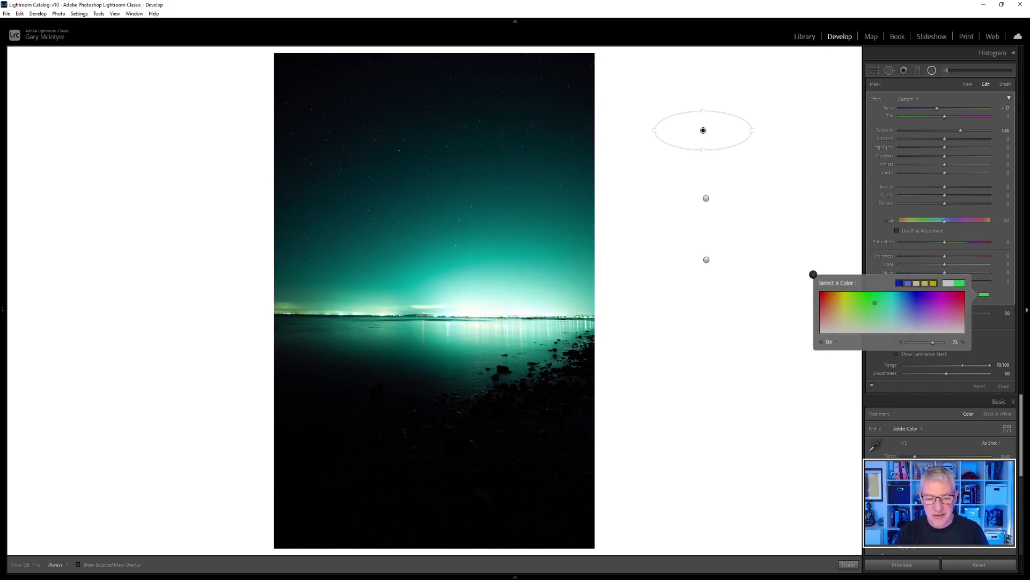
click(944, 304)
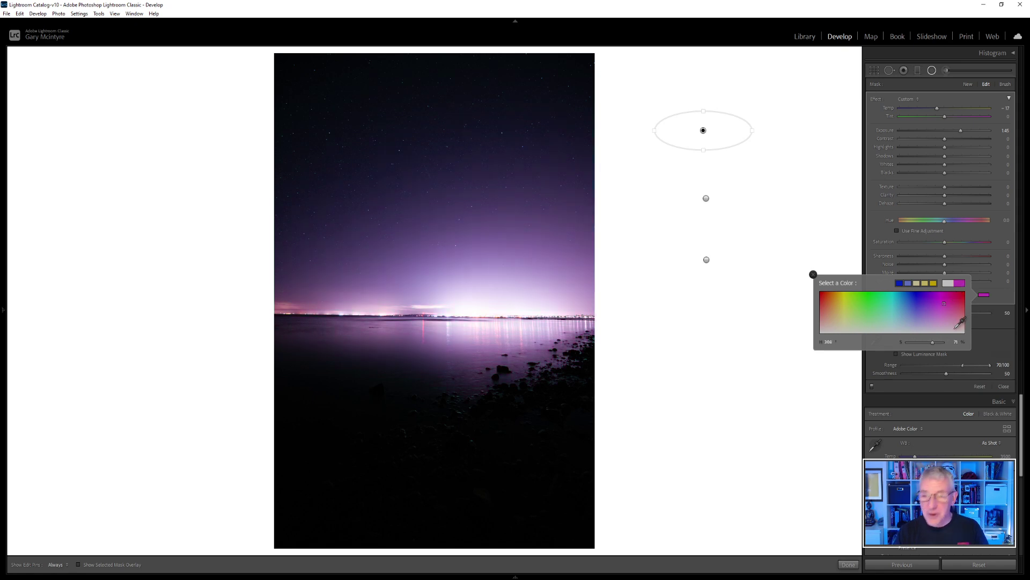
click(813, 274)
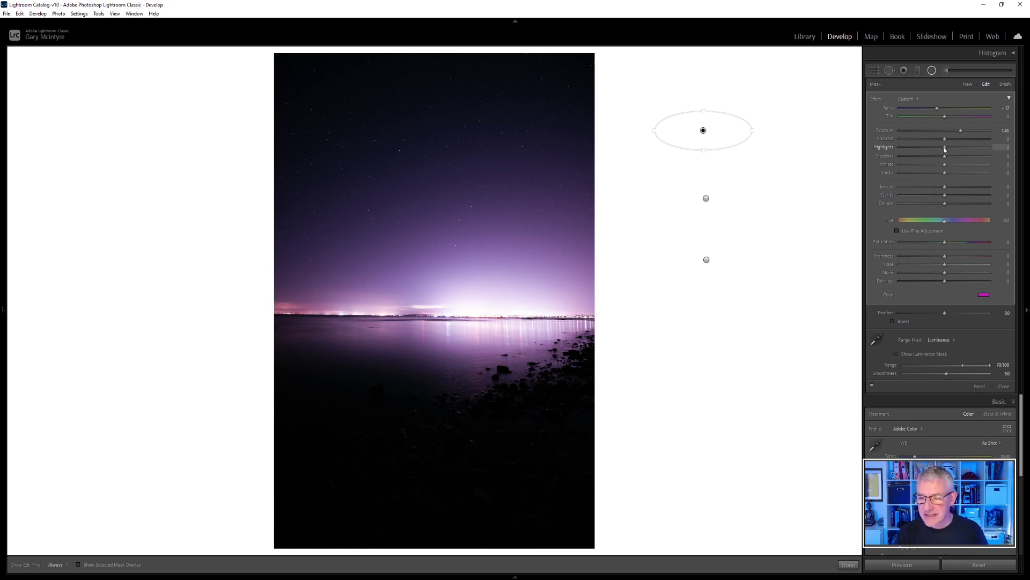
drag(945, 149, 928, 150)
click(706, 200)
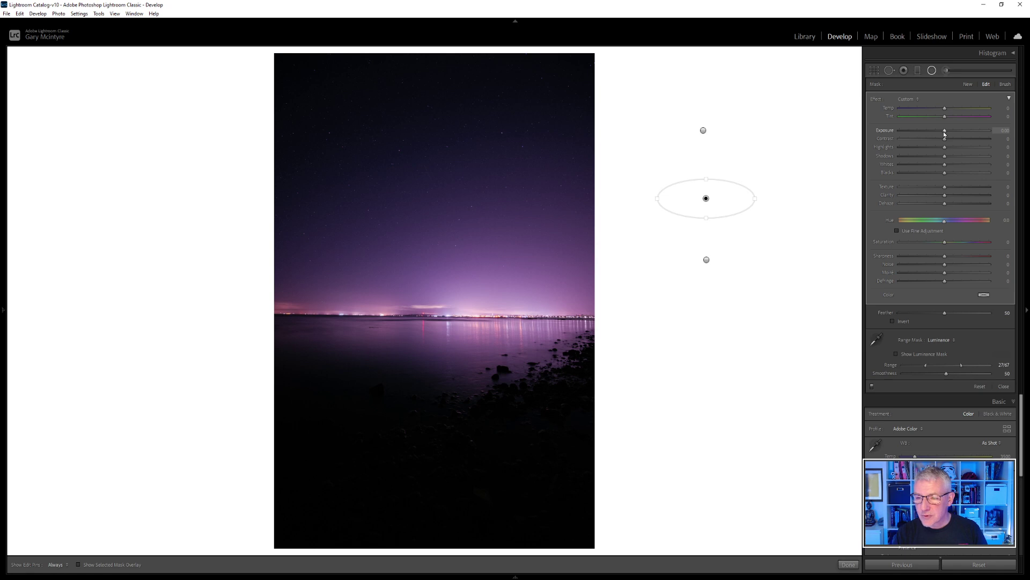
Set the middle filter's Exposure to 1.60 and the lower filter's Exposure to 1.42, resetting a trial Hue shift
drag(945, 133, 952, 133)
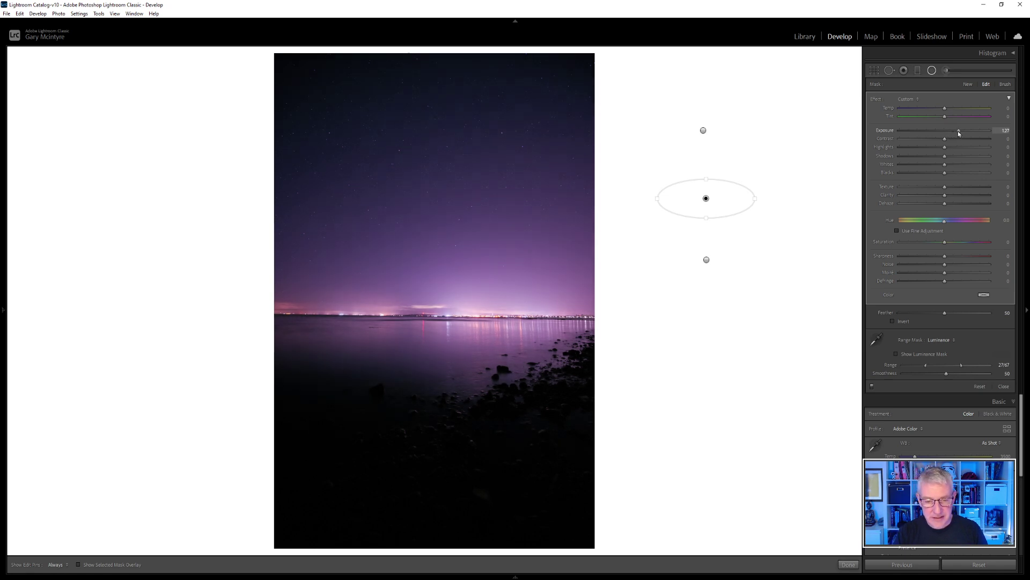
drag(960, 133, 962, 133)
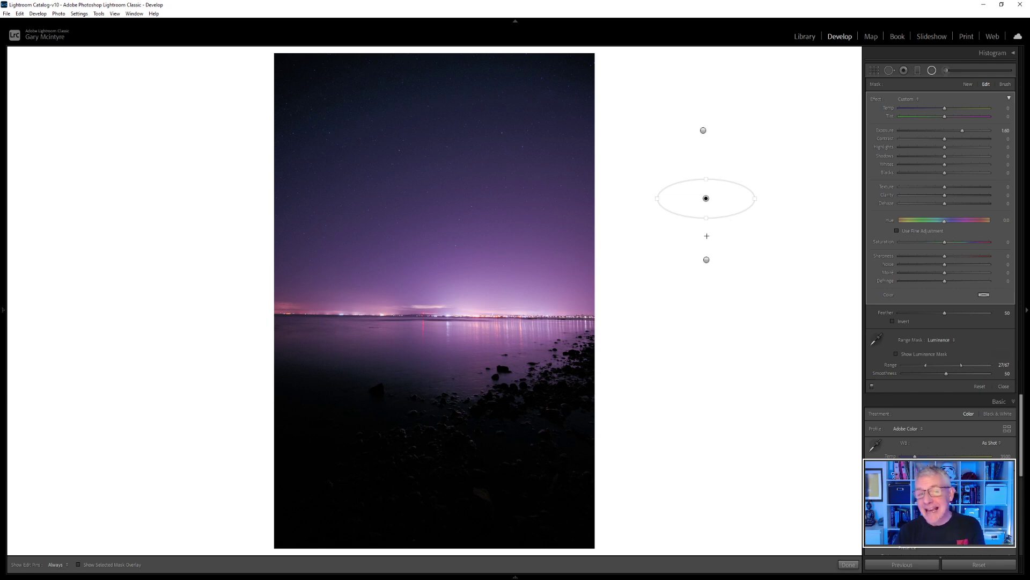
click(706, 259)
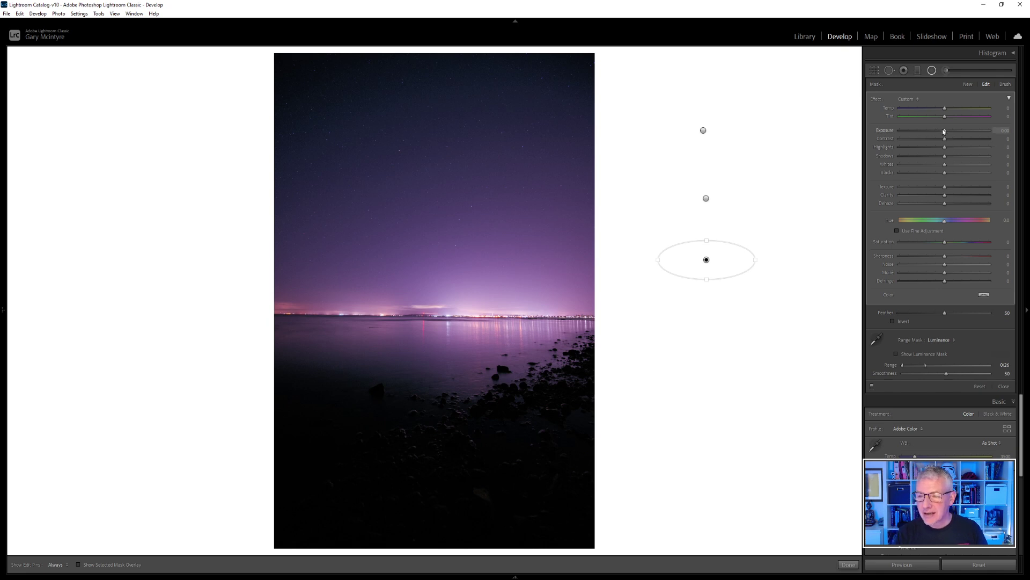
mouse_move(945, 132)
mouse_down()
mouse_move(974, 133)
mouse_move(962, 135)
mouse_up()
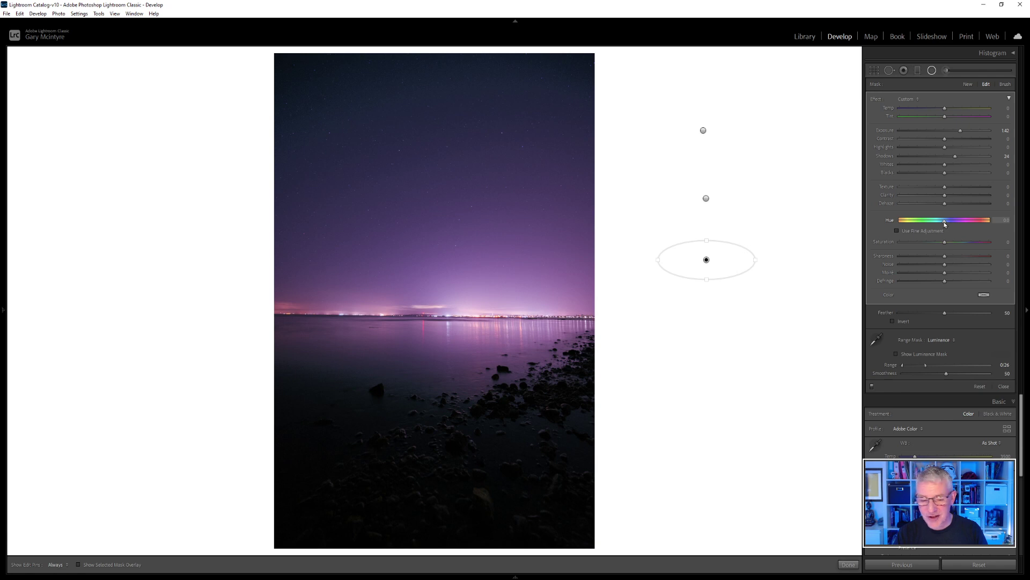
drag(945, 224, 911, 225)
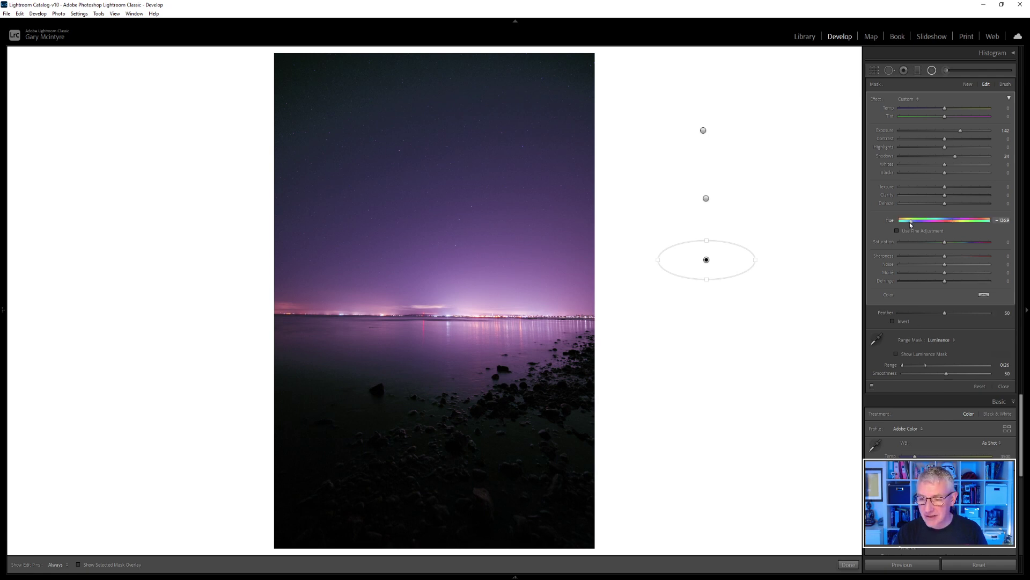
drag(912, 224, 973, 229)
double_click(945, 225)
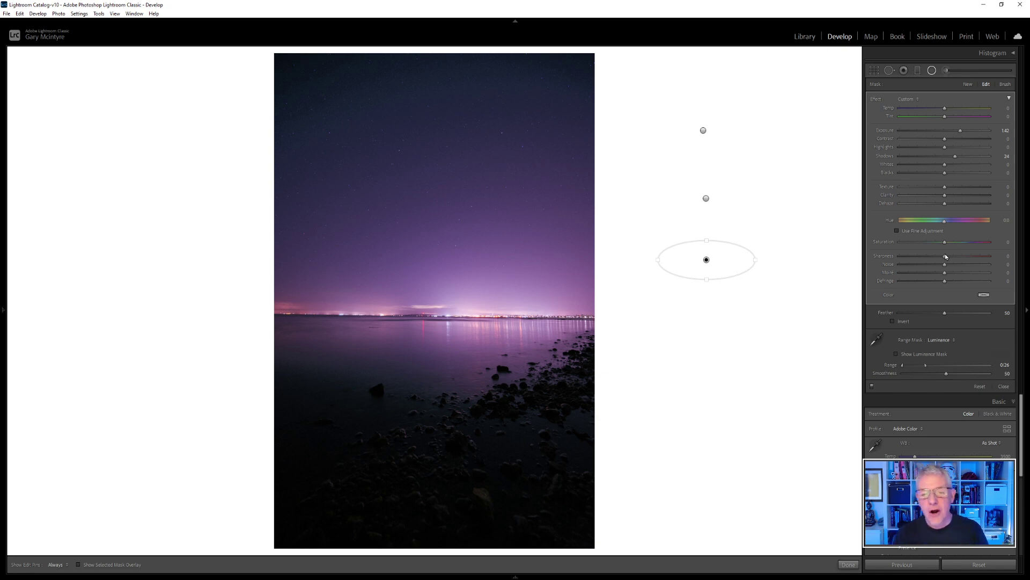
Switch the middle filter's brush to Erase with increased Flow
click(706, 198)
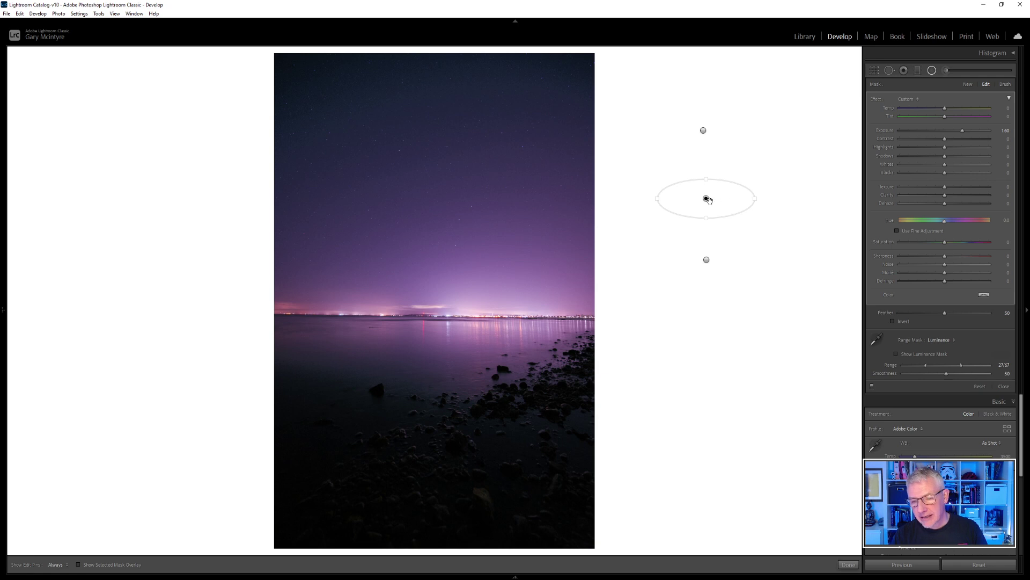
click(1005, 84)
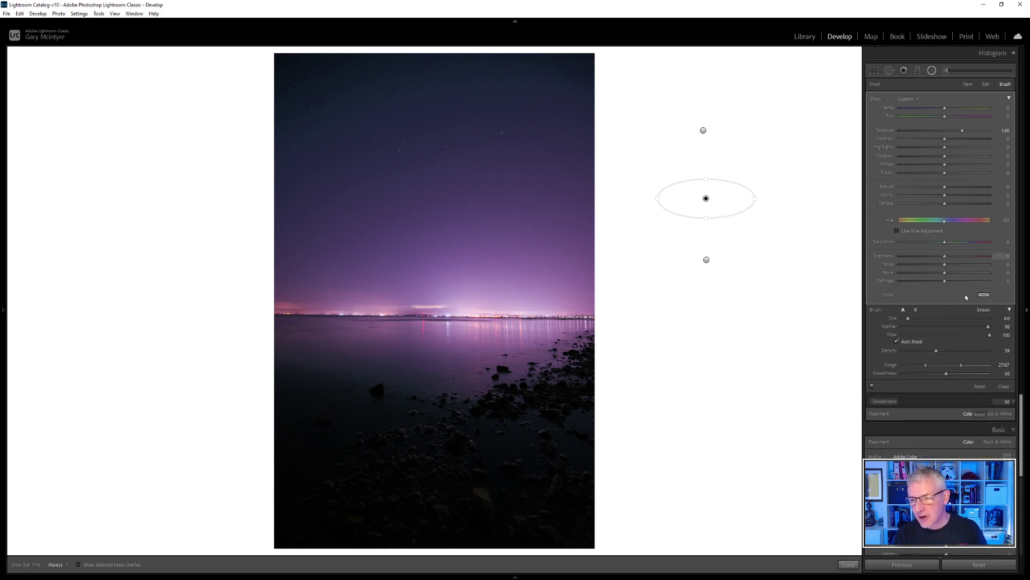
click(983, 310)
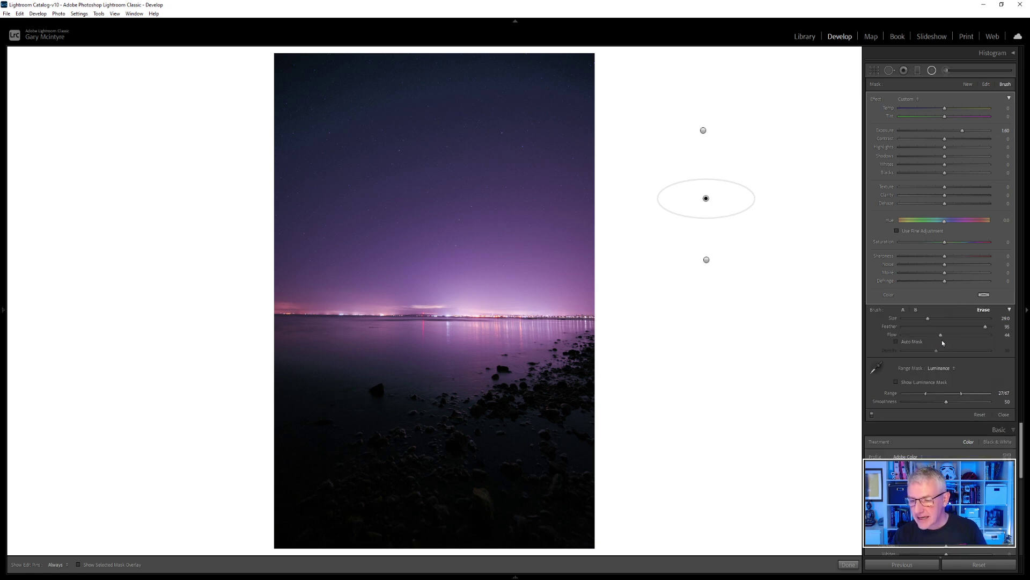
drag(954, 338, 957, 338)
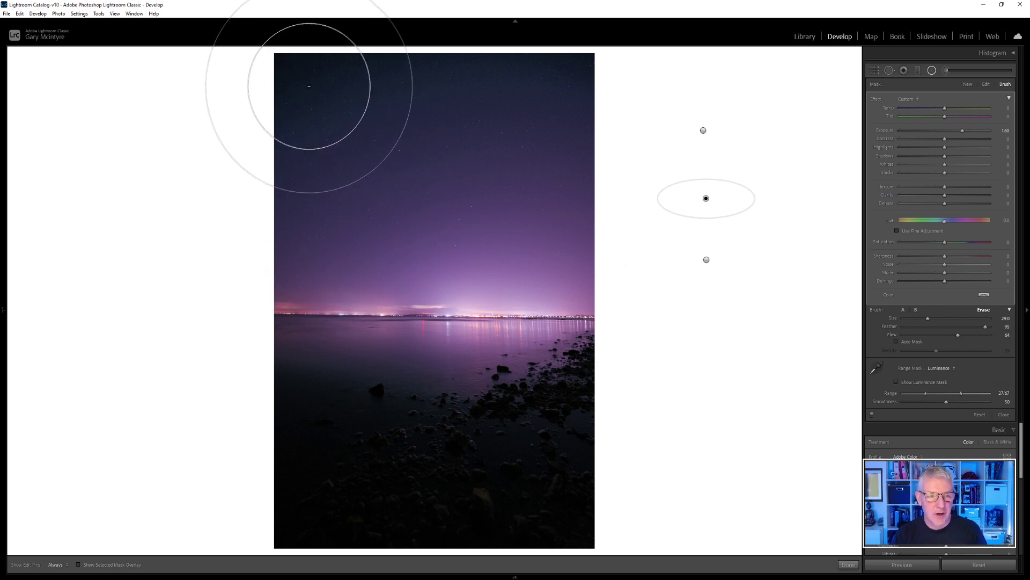
Toggle the filter pins while checking the sky, undo the test stroke, and add Dehaze 2
key(h)
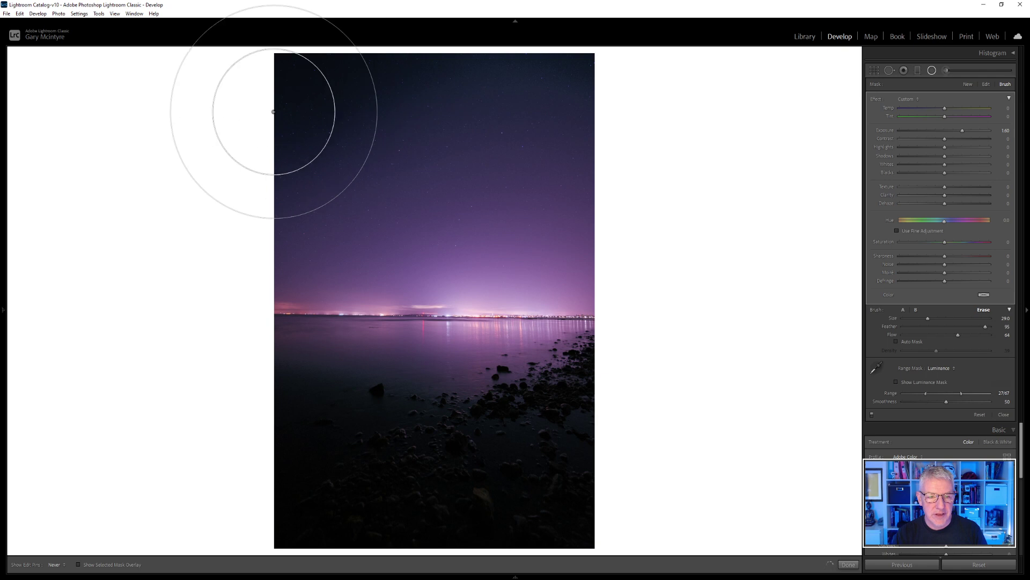
key(h)
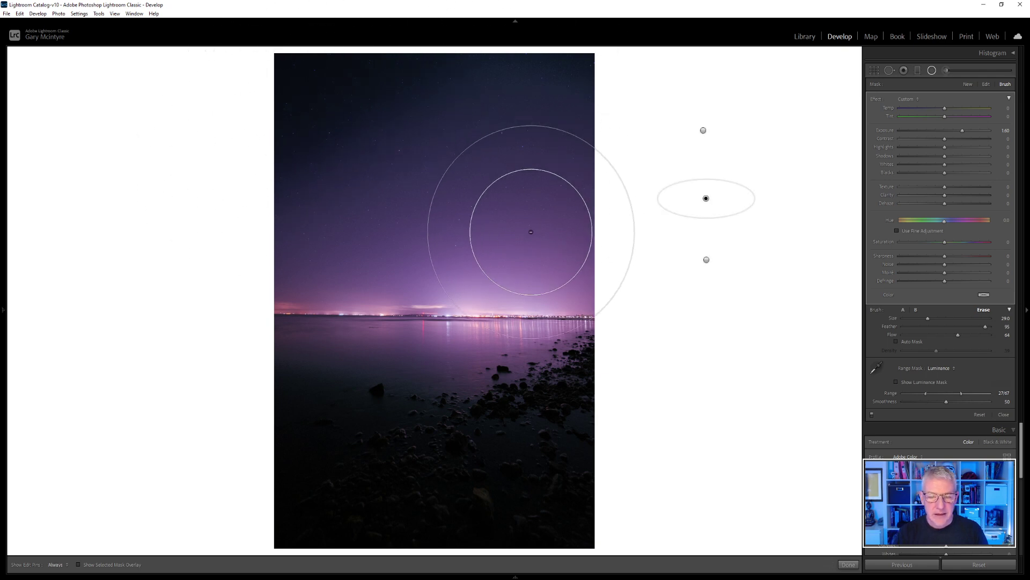
key(h)
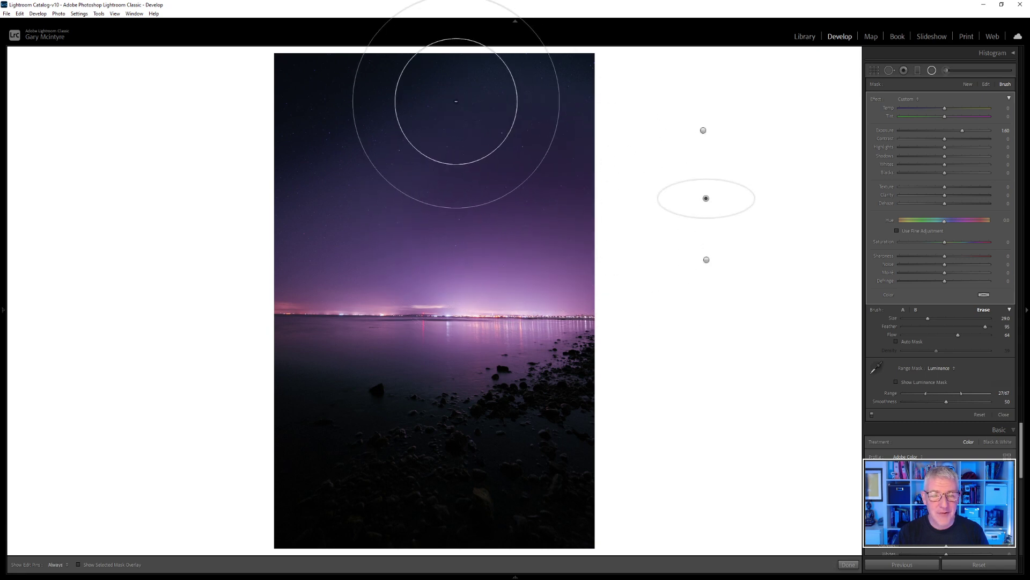
key(h)
key(h)
key(ctrl+z)
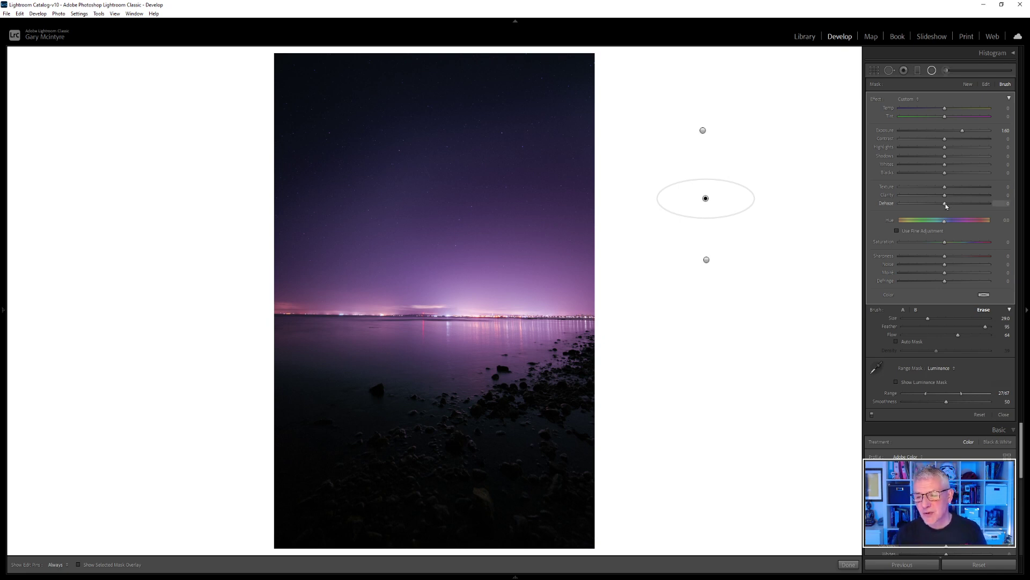
mouse_move(946, 204)
mouse_down()
mouse_move(918, 203)
mouse_move(947, 204)
mouse_up()
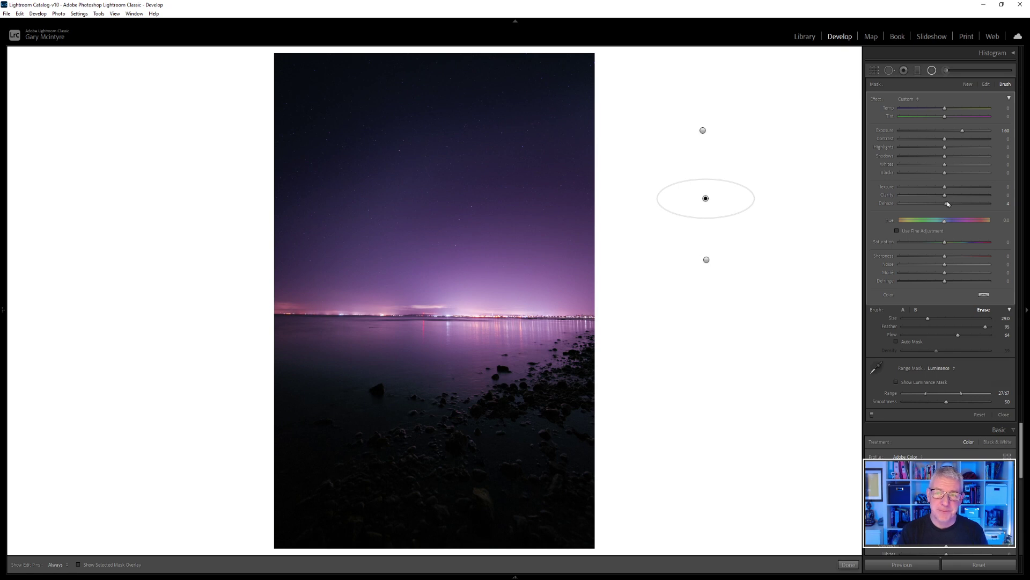